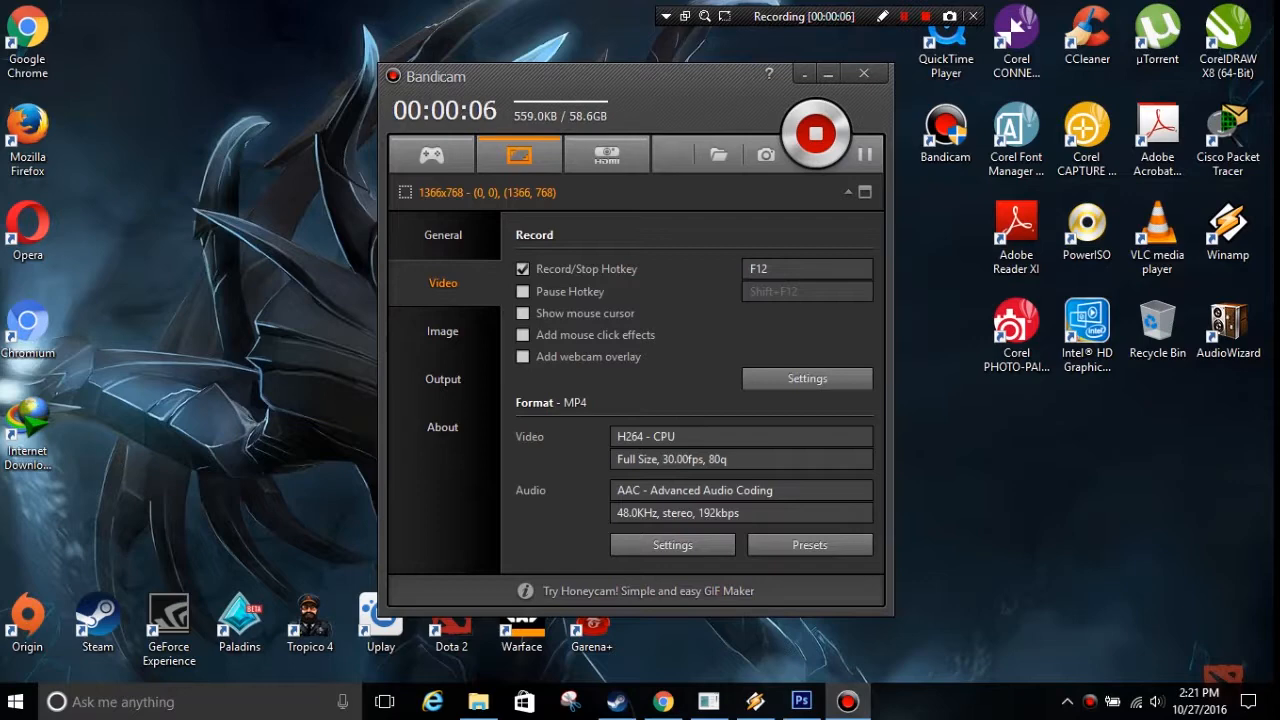
Switch to Photoshop and select the anime girl on Layer 0 with the Quick Selection tool, covering her hair, red ribbon and outfit.
{"action": "mouse_move", "coordinate": [801, 701]}
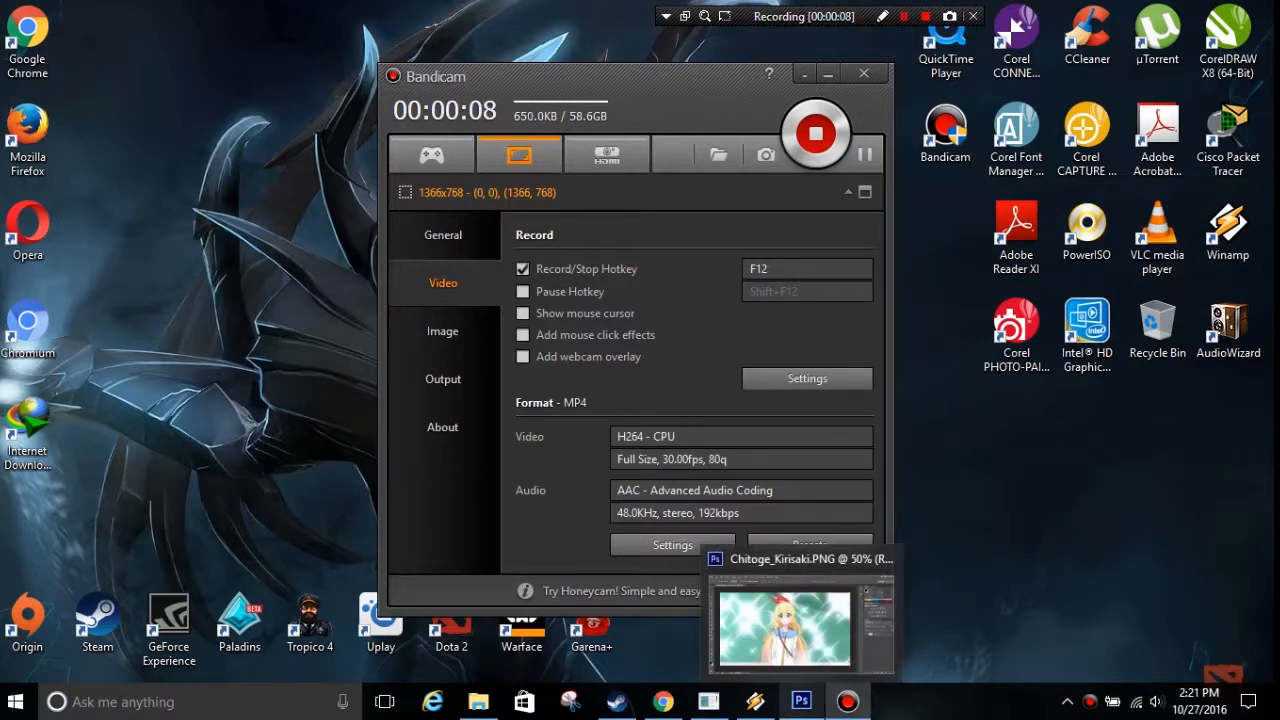
{"action": "left_click", "coordinate": [801, 701]}
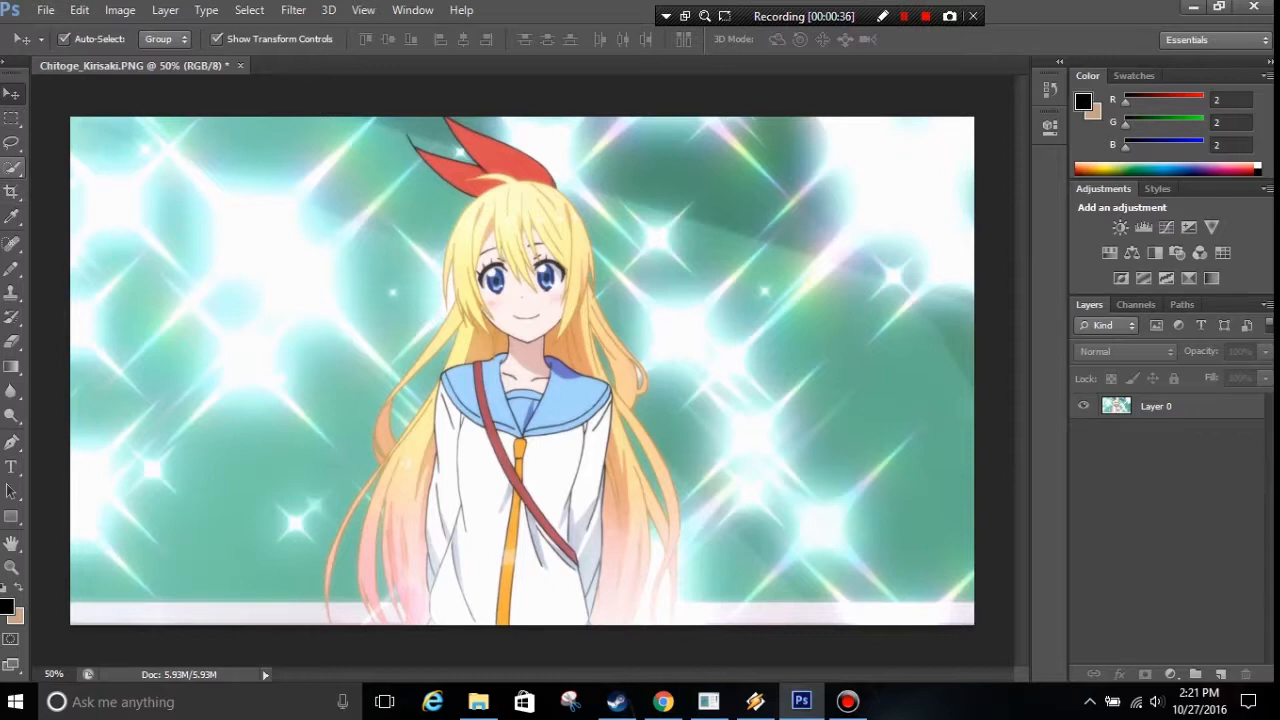
{"action": "left_click", "coordinate": [12, 168]}
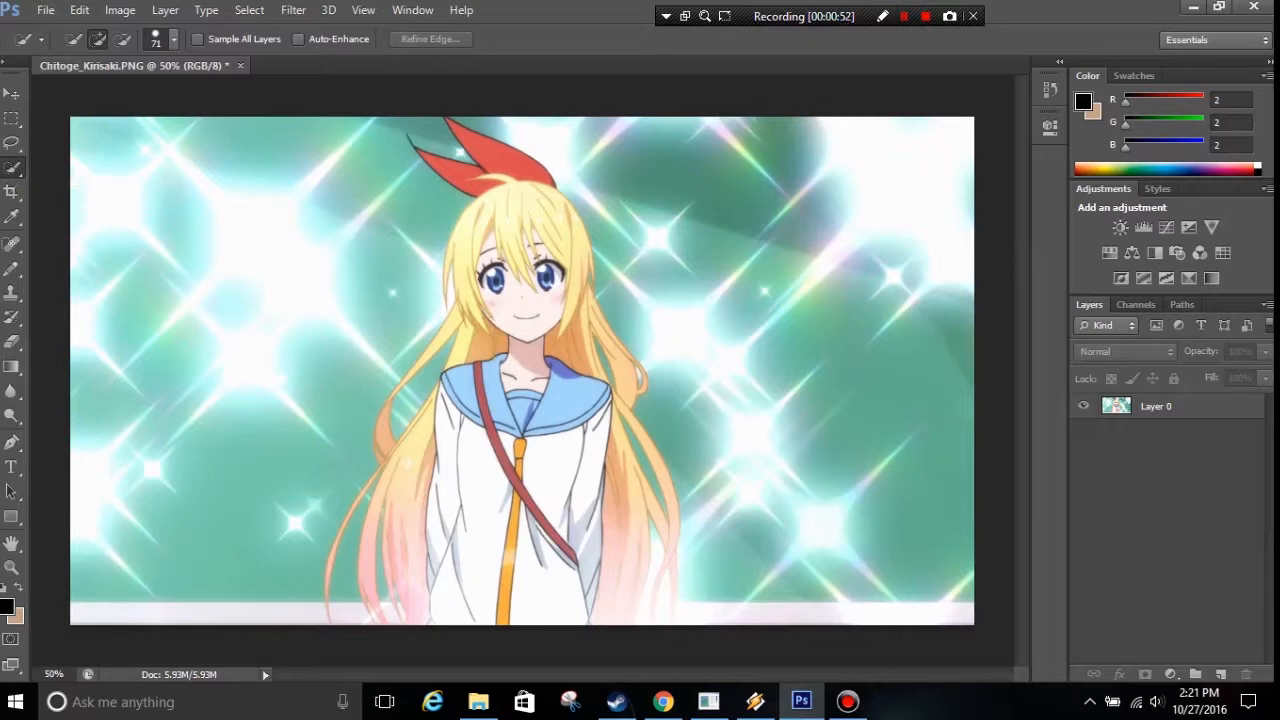
{"action": "left_click", "coordinate": [1157, 406]}
{"action": "mouse_move", "coordinate": [516, 205]}
{"action": "left_mouse_down"}
{"action": "mouse_move", "coordinate": [512, 464]}
{"action": "mouse_move", "coordinate": [487, 540]}
{"action": "mouse_move", "coordinate": [474, 440]}
{"action": "mouse_move", "coordinate": [480, 245]}
{"action": "mouse_move", "coordinate": [555, 225]}
{"action": "mouse_move", "coordinate": [625, 495]}
{"action": "mouse_move", "coordinate": [630, 595]}
{"action": "left_mouse_up"}
{"action": "left_click_drag", "start_coordinate": [425, 450], "coordinate": [395, 575]}
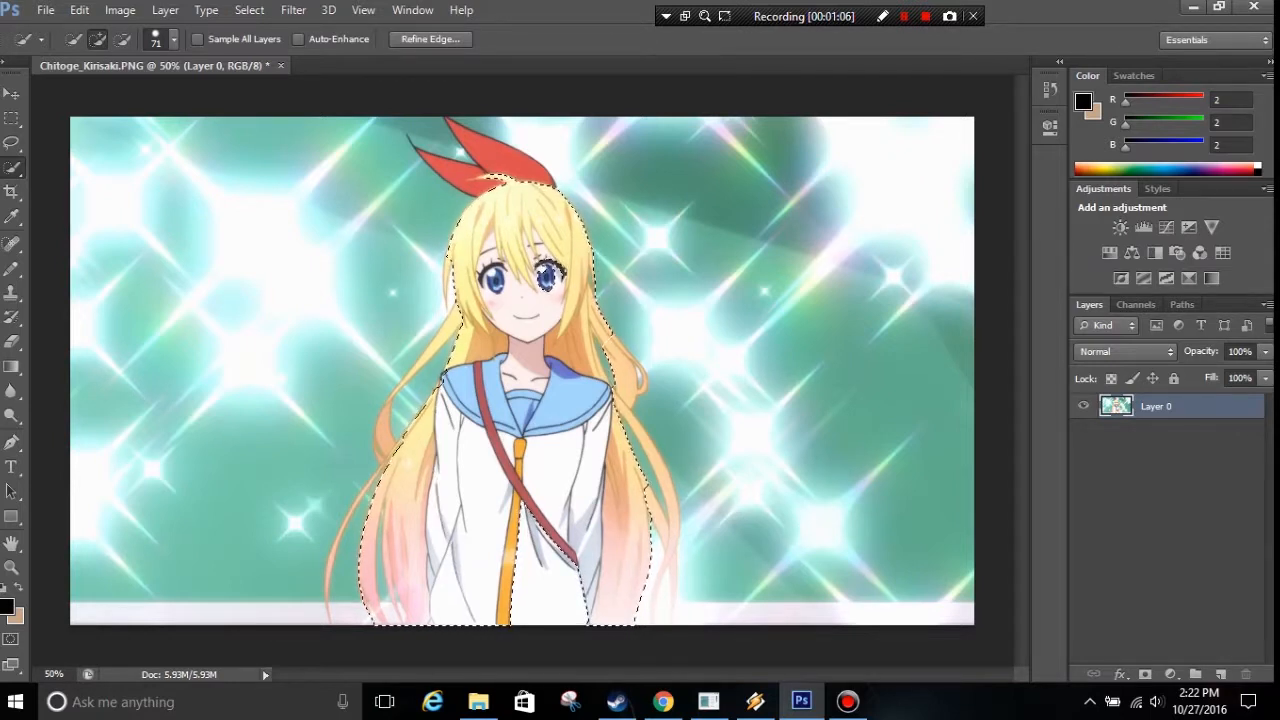
{"action": "left_click_drag", "start_coordinate": [467, 177], "coordinate": [500, 157]}
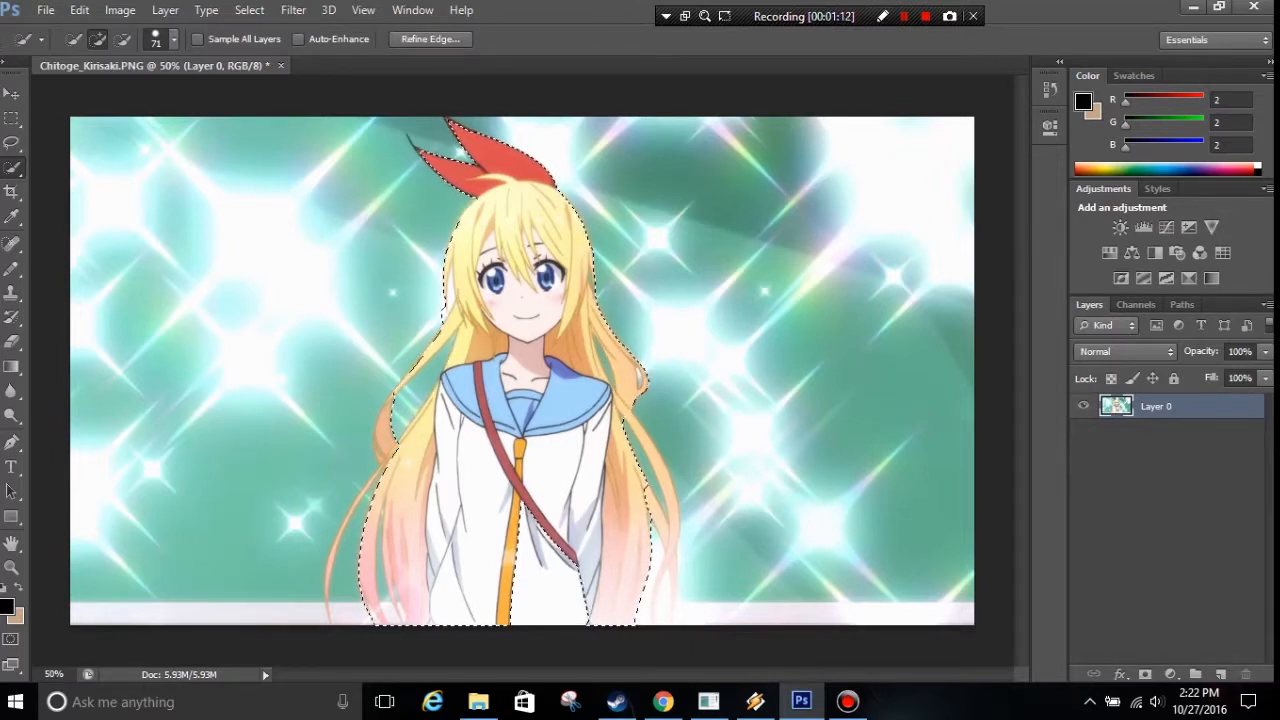
{"action": "left_click", "coordinate": [546, 579]}
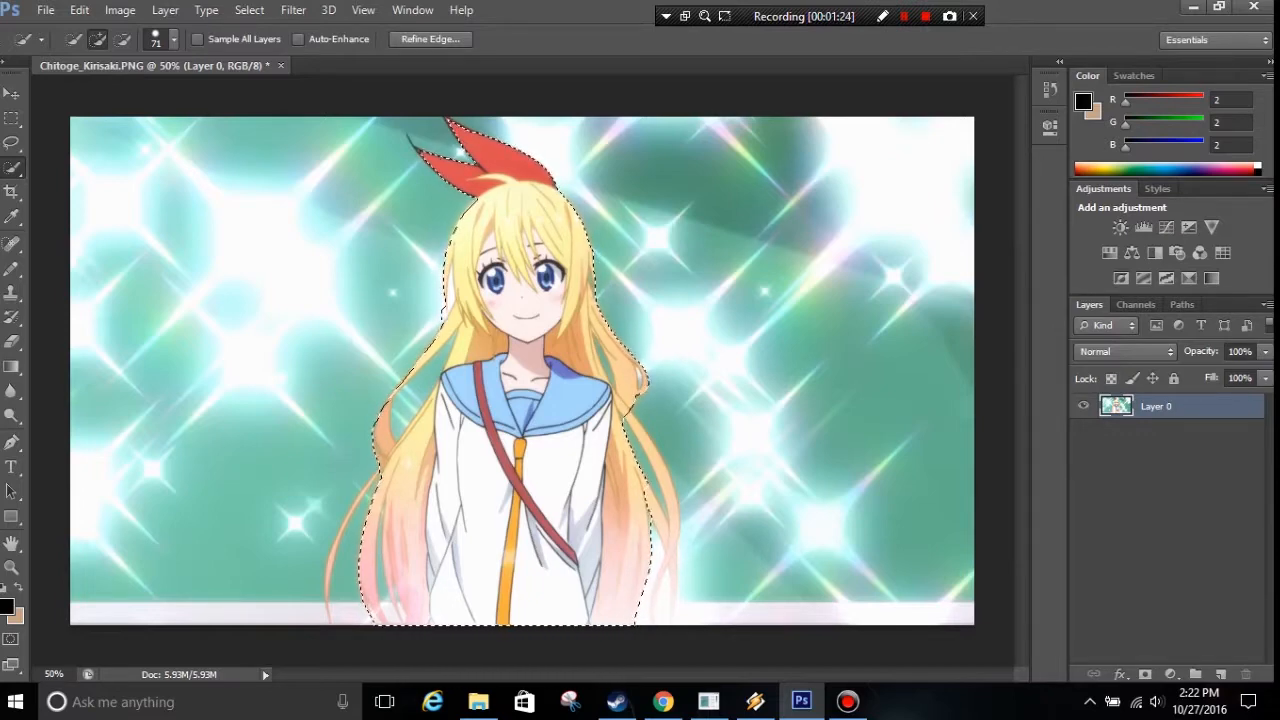
Extend the selection over the long outer hair strand on the right side of the girl.
{"action": "key", "text": "ctrl+plus"}
{"action": "key", "text": "ctrl+plus"}
{"action": "key", "text": "ctrl+plus"}
{"action": "key", "text": "ctrl+plus"}
{"action": "key", "text": "ctrl+plus"}
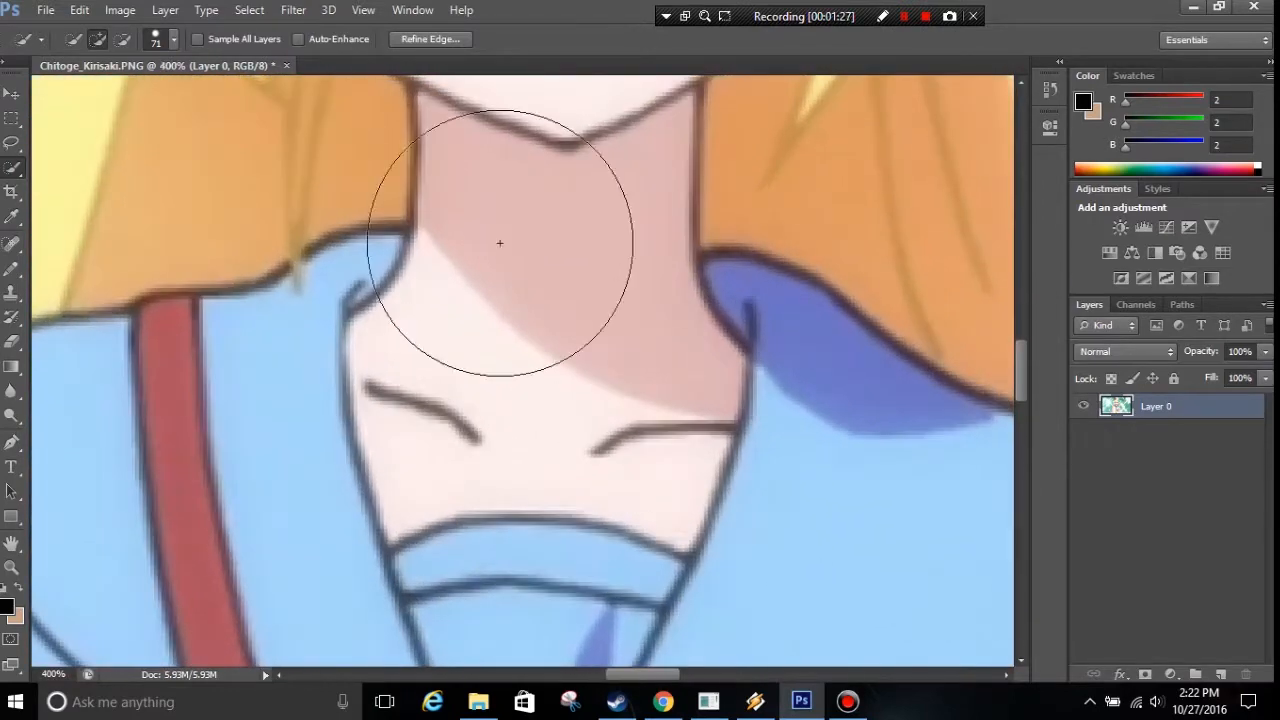
{"action": "left_click_drag", "start_coordinate": [890, 290], "coordinate": [155, 390]}
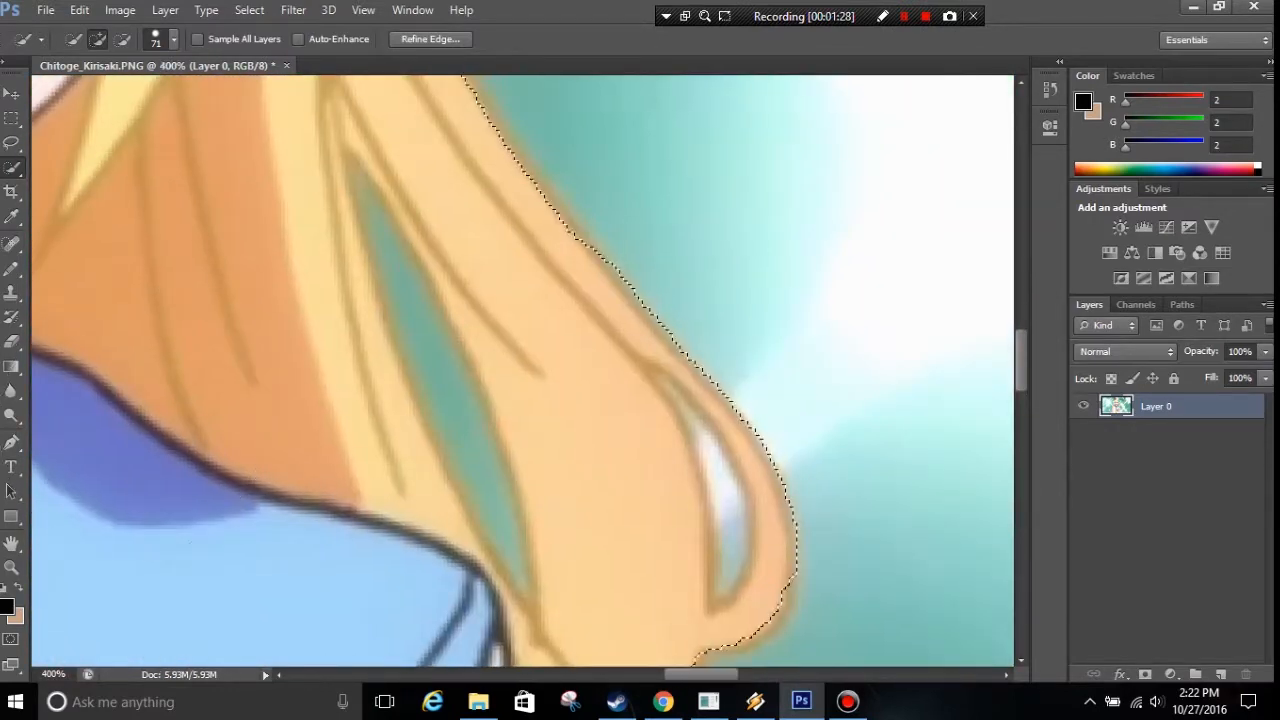
{"action": "key", "text": "ctrl+plus"}
{"action": "key", "text": "ctrl+plus"}
{"action": "key", "text": "ctrl+plus"}
{"action": "key", "text": "ctrl+plus"}
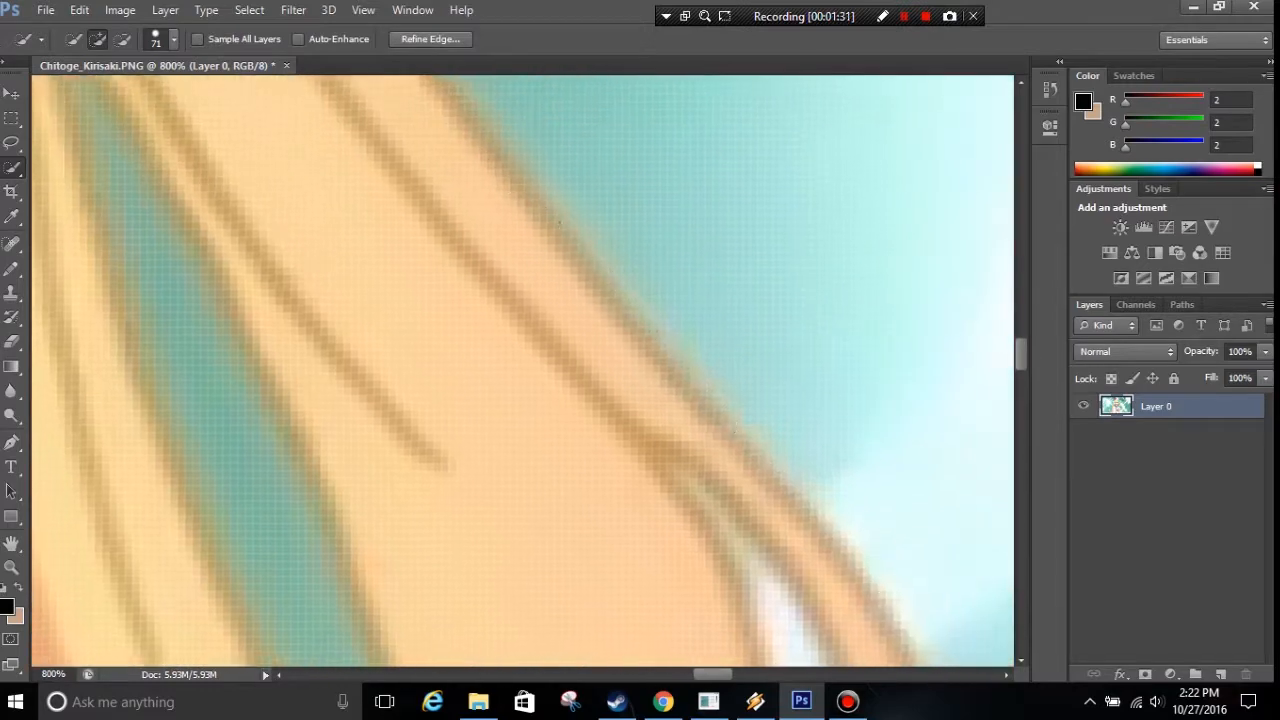
{"action": "left_click_drag", "start_coordinate": [534, 380], "coordinate": [478, 402]}
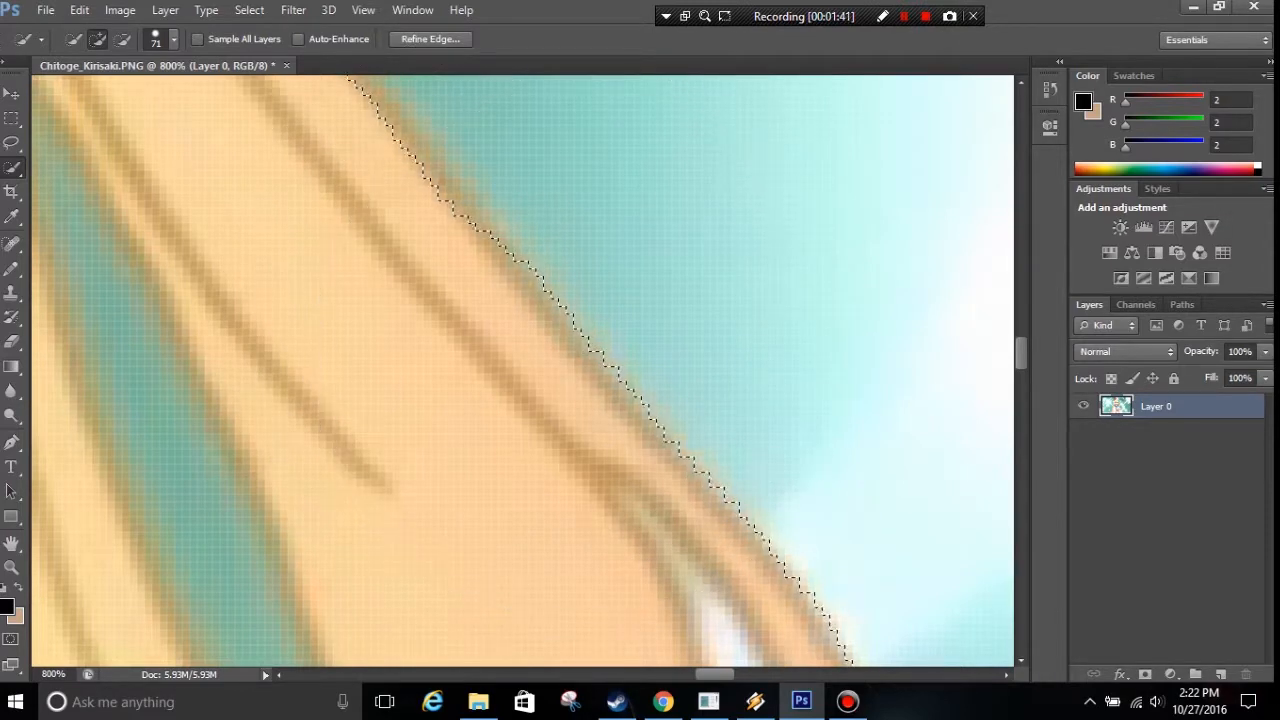
{"action": "scroll", "coordinate": [573, 385], "scroll_direction": "down", "scroll_amount": 6}
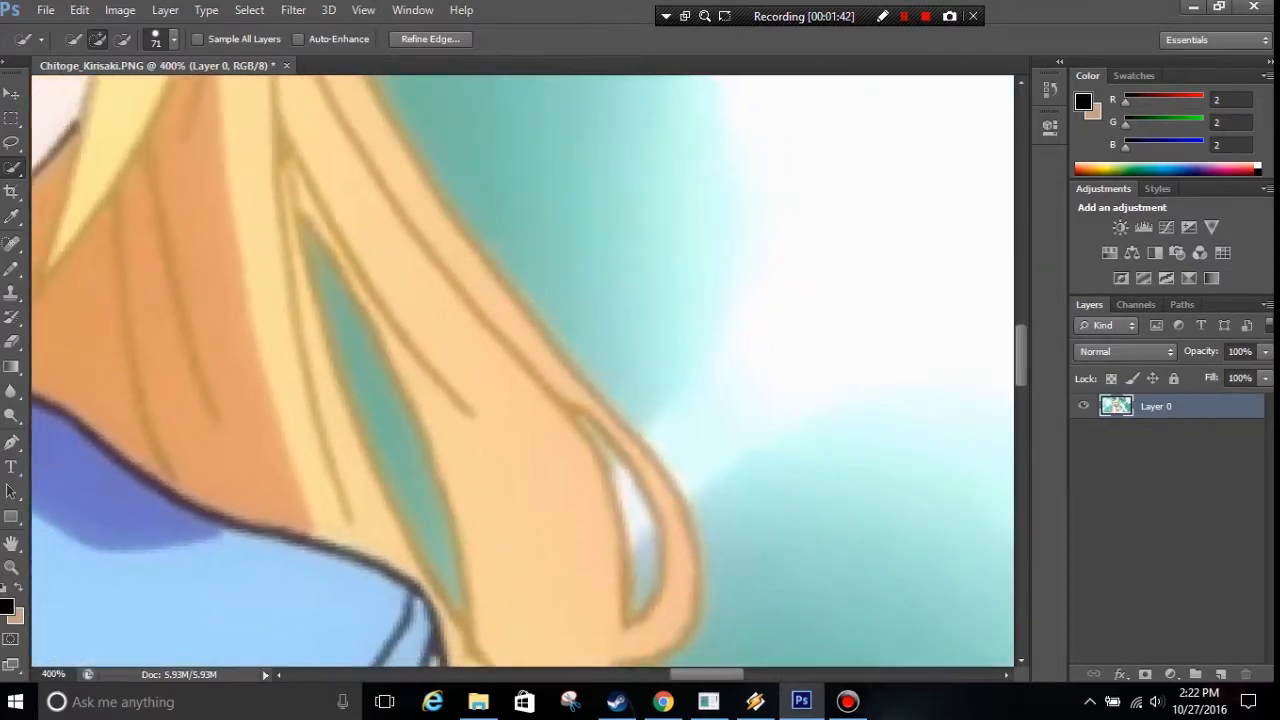
{"action": "scroll", "coordinate": [573, 385], "scroll_direction": "down", "scroll_amount": 3}
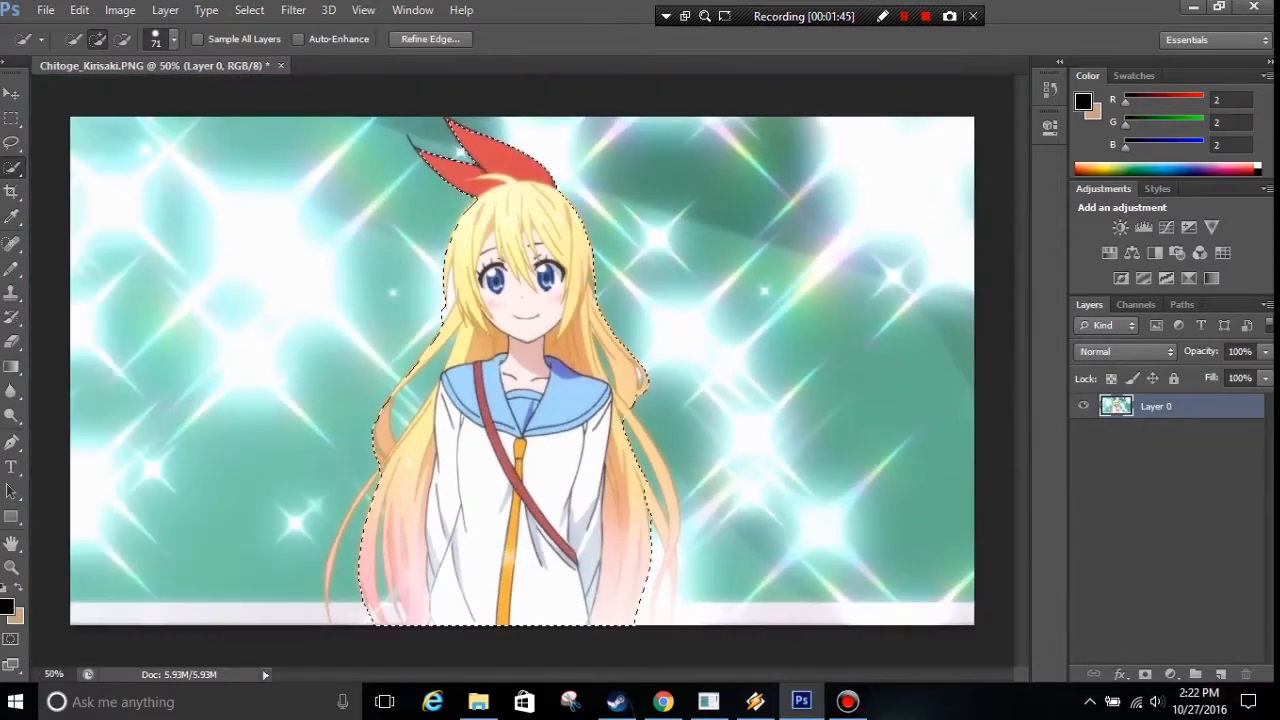
{"action": "left_click_drag", "start_coordinate": [645, 450], "coordinate": [661, 560]}
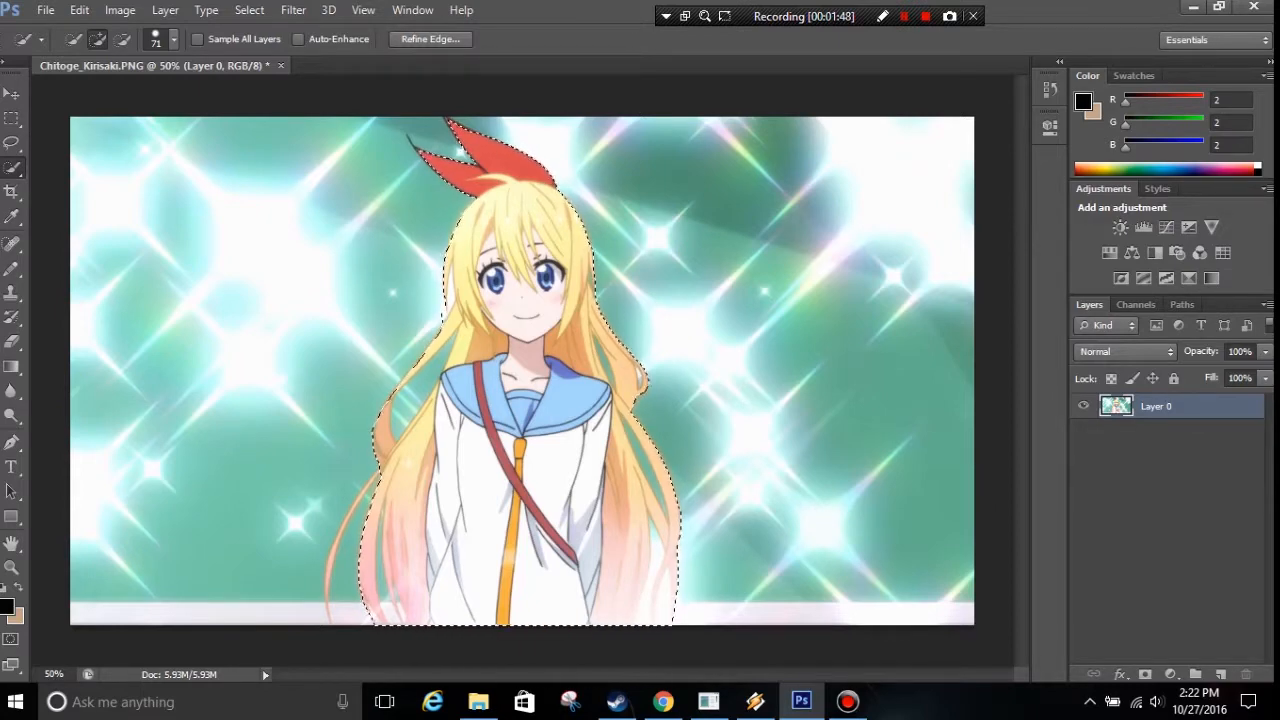
Reduce the selection brush to 38 px and subtract the background gap between the left hair strand and the shoulder.
{"action": "scroll", "coordinate": [525, 373], "scroll_direction": "up", "scroll_amount": 3}
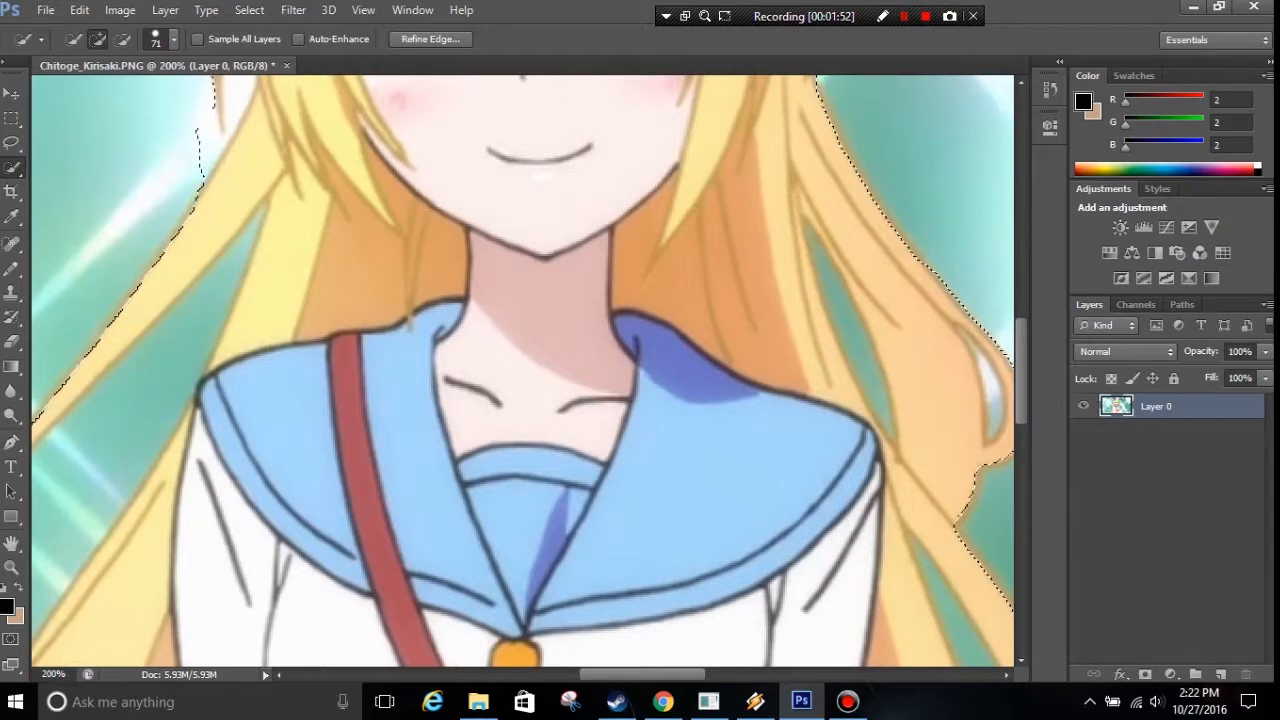
{"action": "scroll", "coordinate": [525, 368], "scroll_direction": "up", "scroll_amount": 1}
{"action": "left_click_drag", "start_coordinate": [525, 368], "coordinate": [885, 392]}
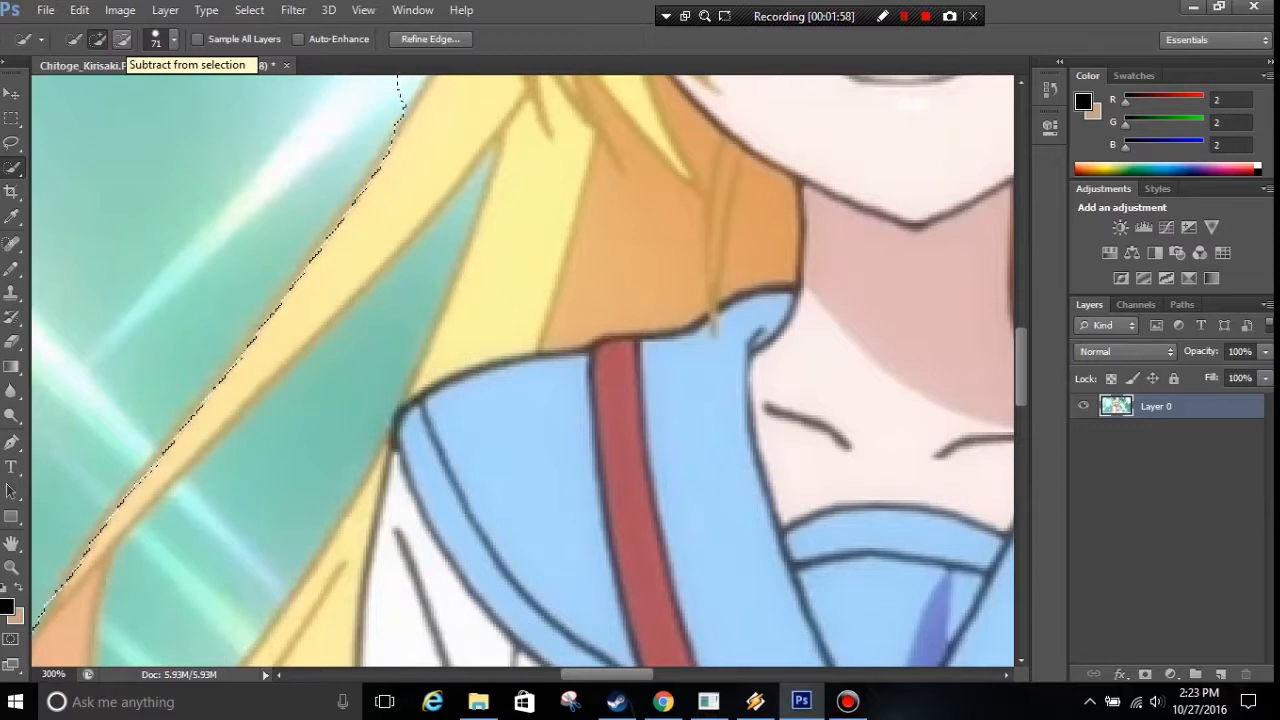
{"action": "left_click", "coordinate": [122, 38]}
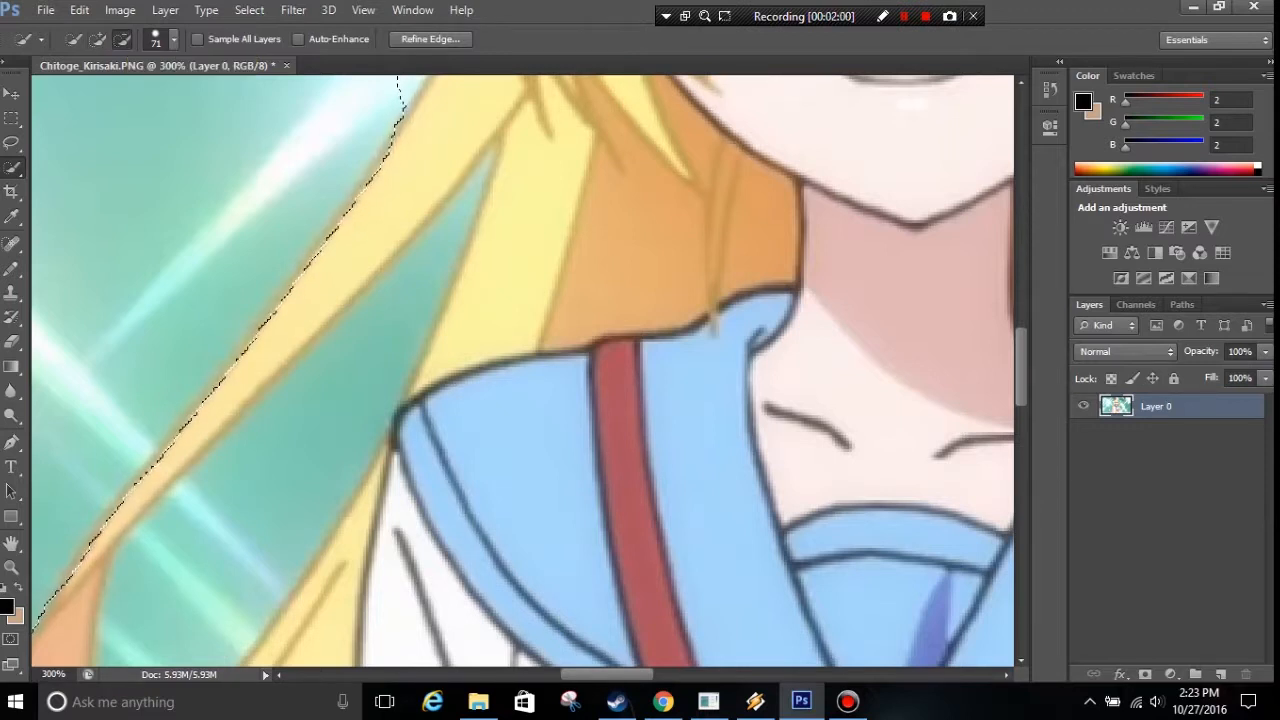
{"action": "right_click", "coordinate": [379, 281]}
{"action": "left_click", "coordinate": [174, 40]}
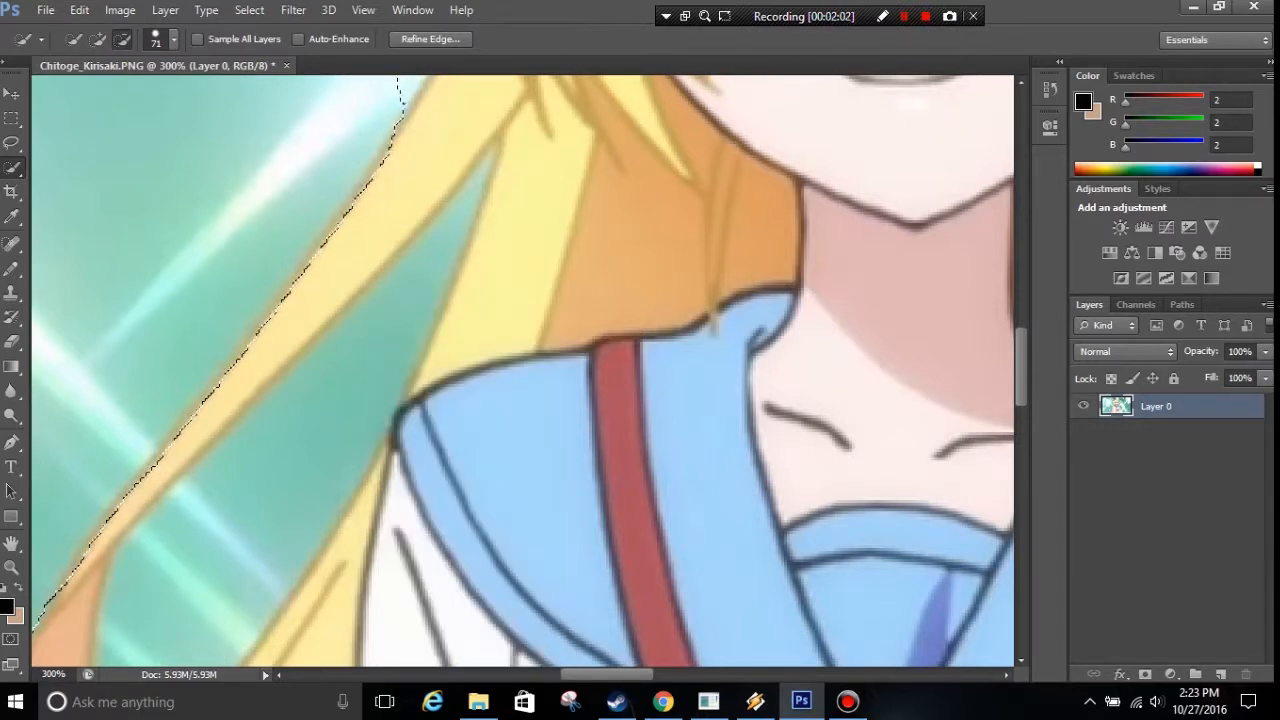
{"action": "left_click", "coordinate": [174, 40]}
{"action": "left_click_drag", "start_coordinate": [133, 95], "coordinate": [122, 95]}
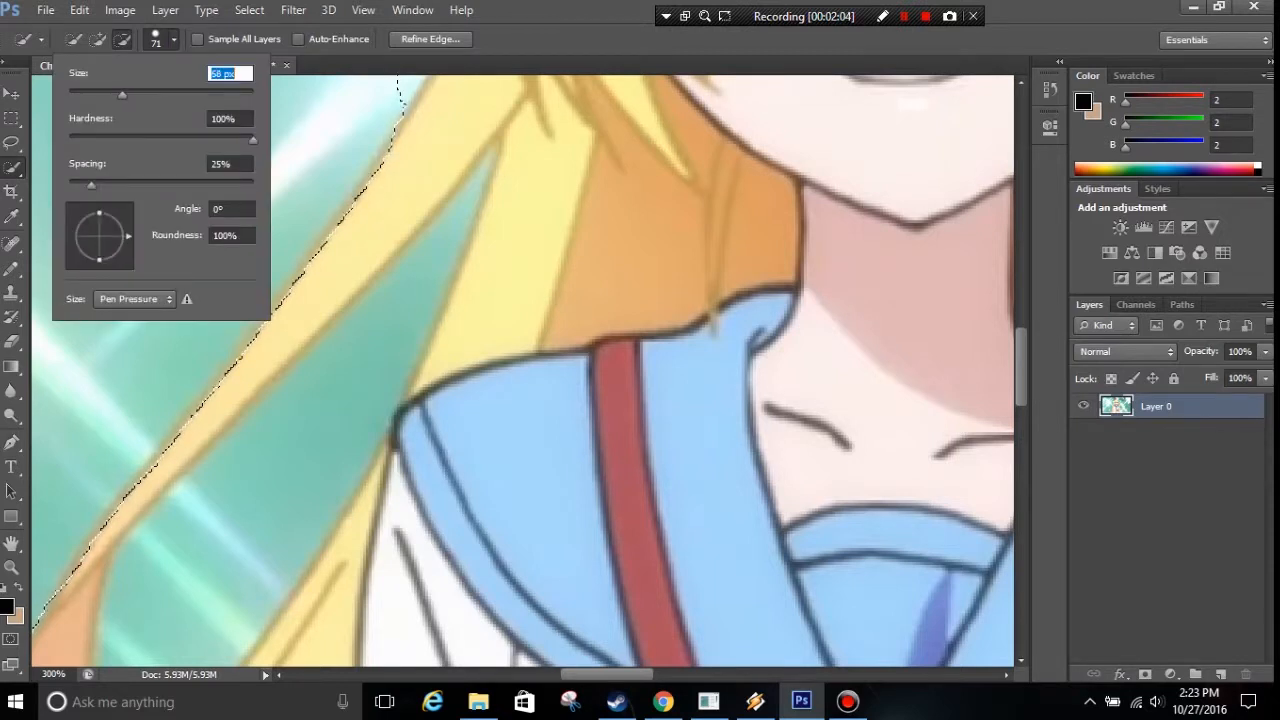
{"action": "mouse_move", "coordinate": [405, 345]}
{"action": "left_mouse_down"}
{"action": "mouse_move", "coordinate": [245, 555]}
{"action": "mouse_move", "coordinate": [523, 333]}
{"action": "mouse_move", "coordinate": [437, 440]}
{"action": "mouse_move", "coordinate": [412, 520]}
{"action": "mouse_move", "coordinate": [215, 449]}
{"action": "mouse_move", "coordinate": [224, 140]}
{"action": "left_mouse_up"}
{"action": "left_click_drag", "start_coordinate": [400, 560], "coordinate": [716, 75]}
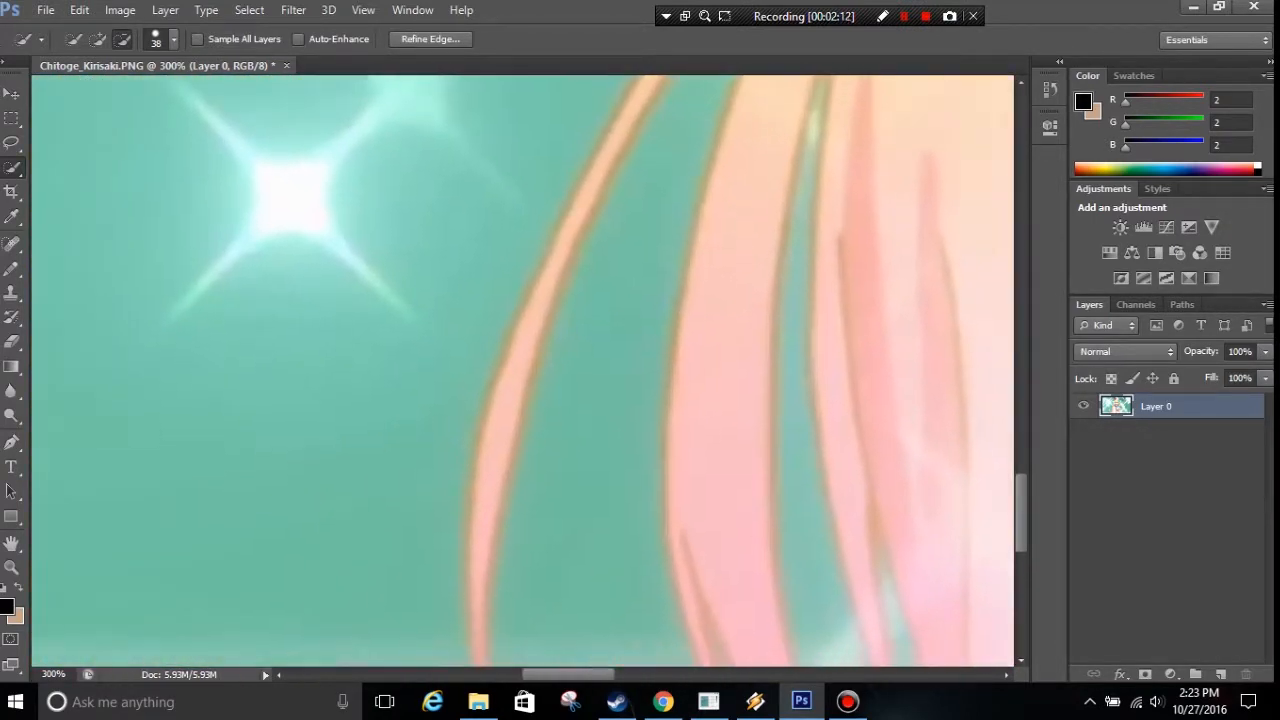
Try to subtract the background between the lower left hair tips and add the removed area back to the selection.
{"action": "left_click_drag", "start_coordinate": [640, 360], "coordinate": [274, 168]}
{"action": "mouse_move", "coordinate": [480, 500]}
{"action": "left_mouse_down"}
{"action": "mouse_move", "coordinate": [295, 406]}
{"action": "mouse_move", "coordinate": [346, 440]}
{"action": "mouse_move", "coordinate": [345, 500]}
{"action": "left_mouse_up"}
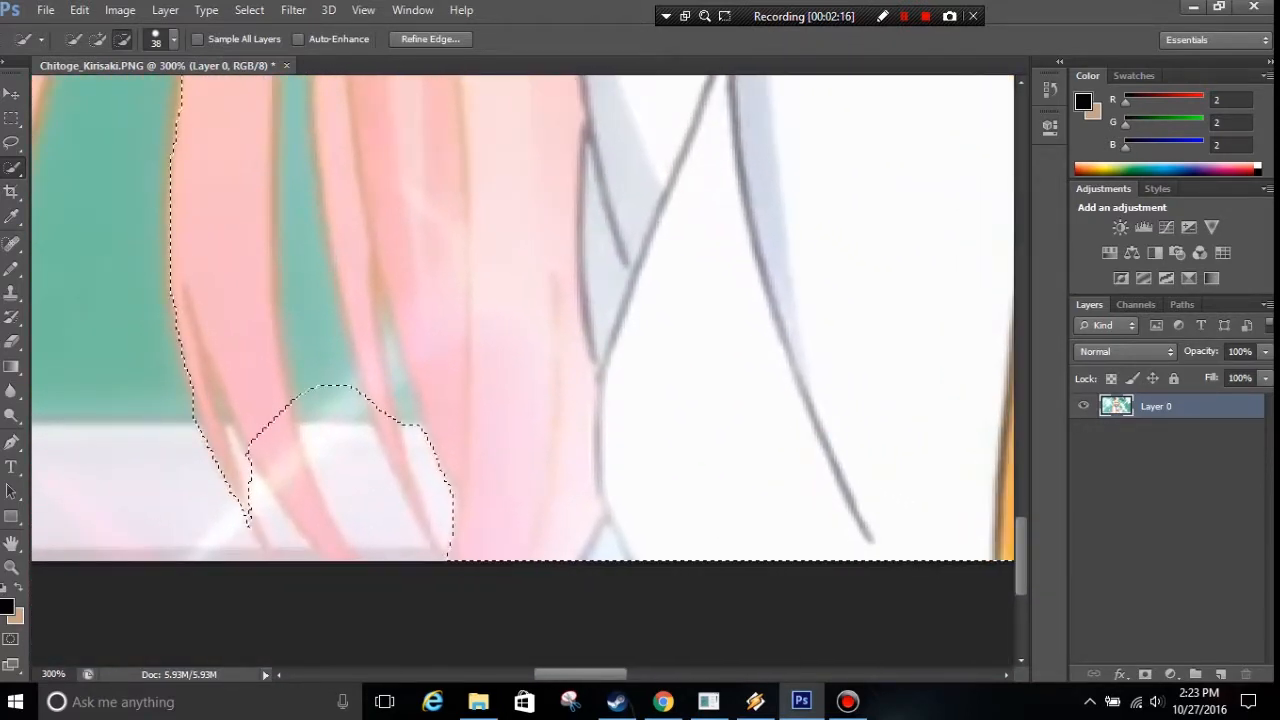
{"action": "left_click", "coordinate": [97, 40]}
{"action": "left_click_drag", "start_coordinate": [300, 452], "coordinate": [382, 490]}
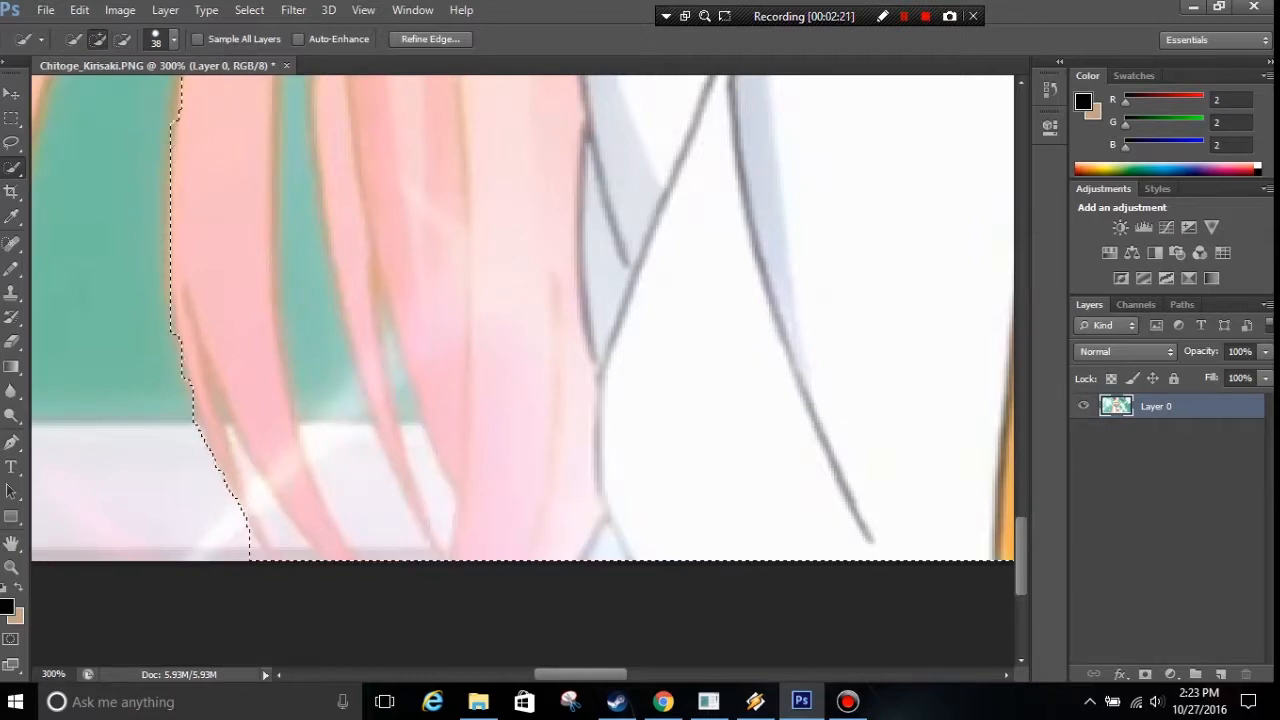
Set the selection brush to 15 px and subtract the background gap between the girl's lower left hair locks.
{"action": "left_click", "coordinate": [160, 39]}
{"action": "left_click_drag", "start_coordinate": [103, 95], "coordinate": [83, 95]}
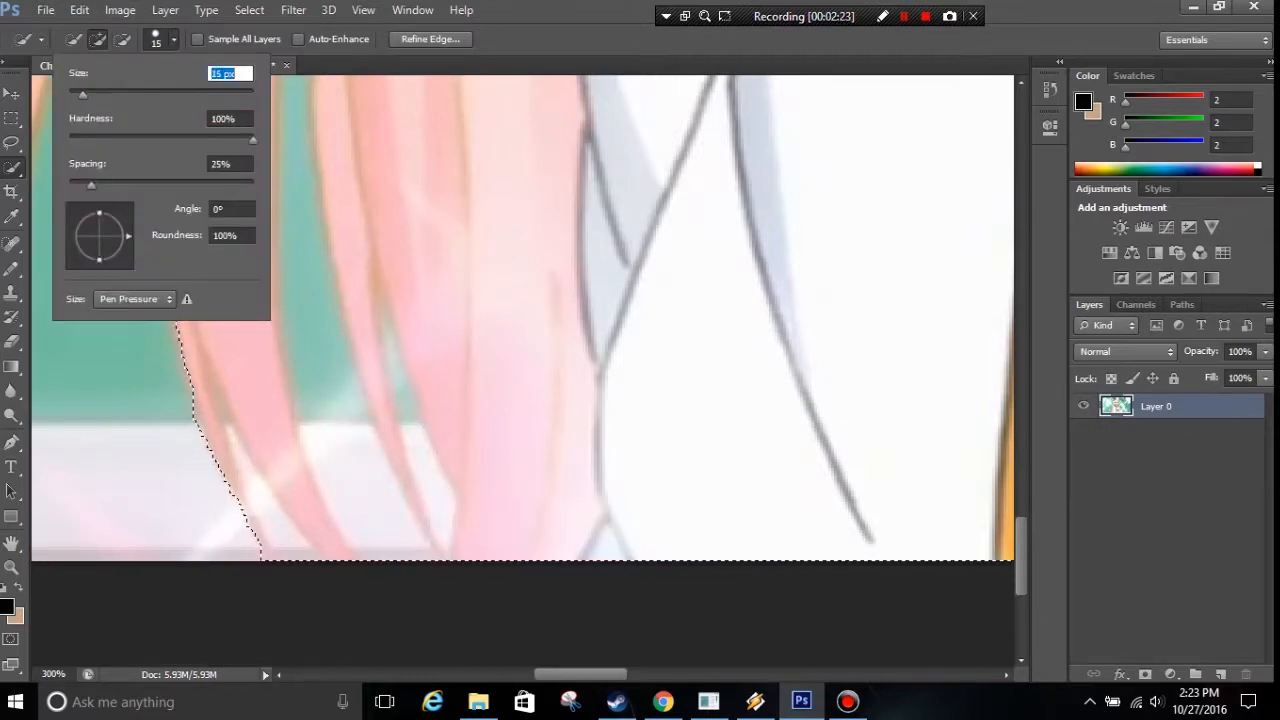
{"action": "left_click", "coordinate": [122, 40]}
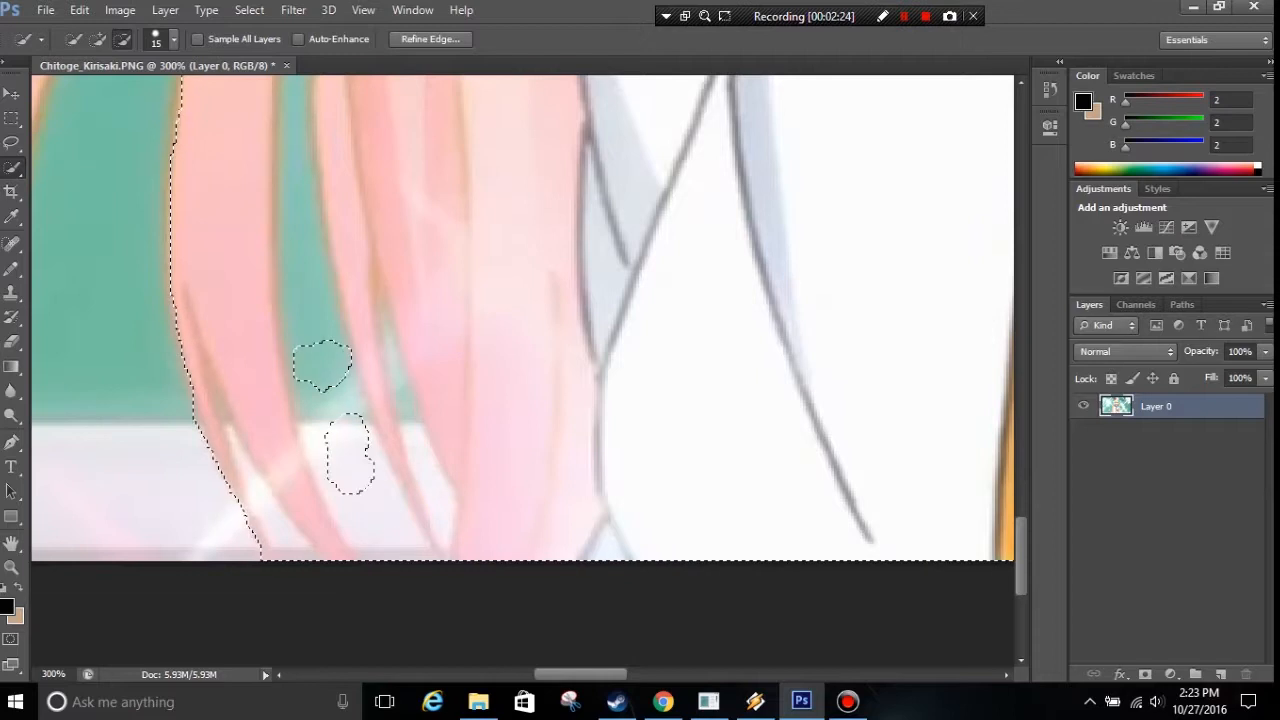
{"action": "mouse_move", "coordinate": [322, 368]}
{"action": "left_mouse_down"}
{"action": "mouse_move", "coordinate": [332, 412]}
{"action": "mouse_move", "coordinate": [308, 408]}
{"action": "mouse_move", "coordinate": [328, 462]}
{"action": "mouse_move", "coordinate": [376, 450]}
{"action": "left_mouse_up"}
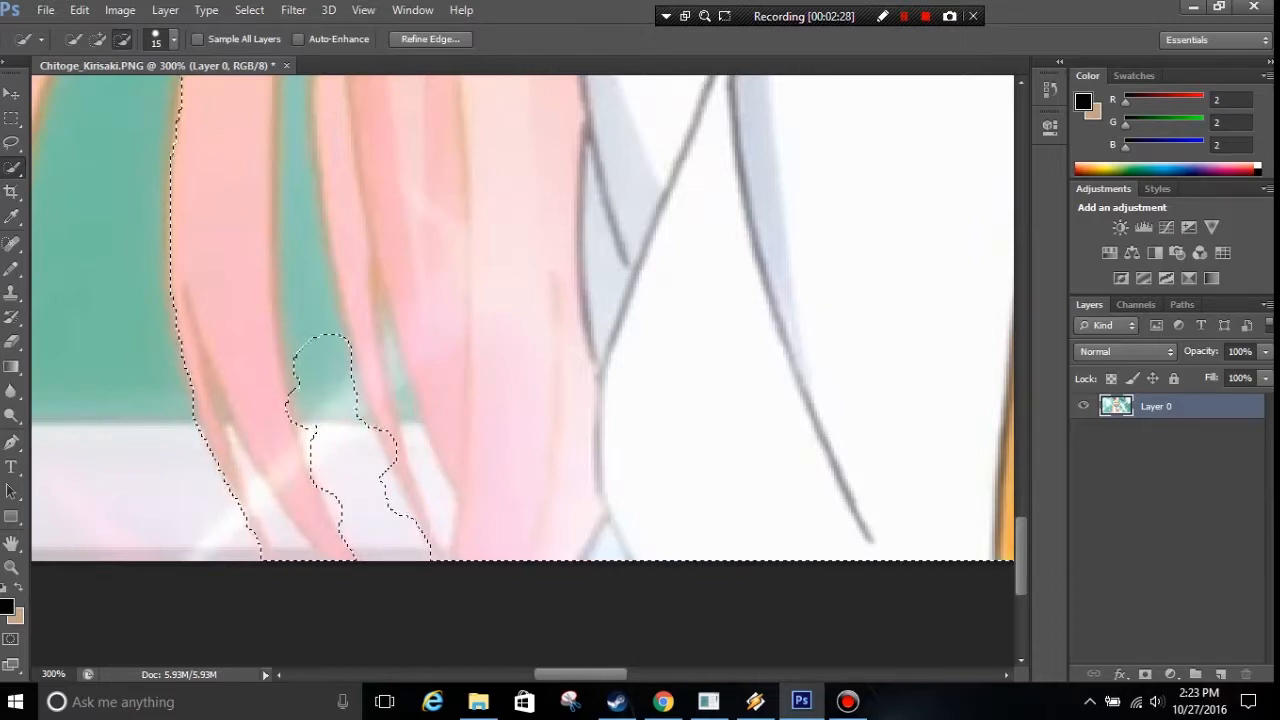
{"action": "mouse_move", "coordinate": [322, 352]}
{"action": "left_mouse_down"}
{"action": "mouse_move", "coordinate": [298, 188]}
{"action": "mouse_move", "coordinate": [387, 520]}
{"action": "mouse_move", "coordinate": [351, 337]}
{"action": "mouse_move", "coordinate": [375, 274]}
{"action": "left_mouse_up"}
{"action": "left_click", "coordinate": [384, 212]}
{"action": "key", "text": "ctrl+z"}
Subtract the pale background gap between the girl's lower right hair strands and undo the last subtracting stroke.
{"action": "left_click_drag", "start_coordinate": [384, 225], "coordinate": [213, 81]}
{"action": "left_click_drag", "start_coordinate": [940, 240], "coordinate": [60, 325]}
{"action": "mouse_move", "coordinate": [600, 320]}
{"action": "left_mouse_down"}
{"action": "mouse_move", "coordinate": [265, 311]}
{"action": "mouse_move", "coordinate": [620, 308]}
{"action": "mouse_move", "coordinate": [598, 212]}
{"action": "left_mouse_up"}
{"action": "left_click_drag", "start_coordinate": [617, 345], "coordinate": [615, 210]}
{"action": "mouse_move", "coordinate": [616, 215]}
{"action": "left_mouse_down"}
{"action": "mouse_move", "coordinate": [612, 286]}
{"action": "mouse_move", "coordinate": [549, 497]}
{"action": "mouse_move", "coordinate": [540, 612]}
{"action": "left_mouse_up"}
{"action": "left_click_drag", "start_coordinate": [672, 350], "coordinate": [655, 590]}
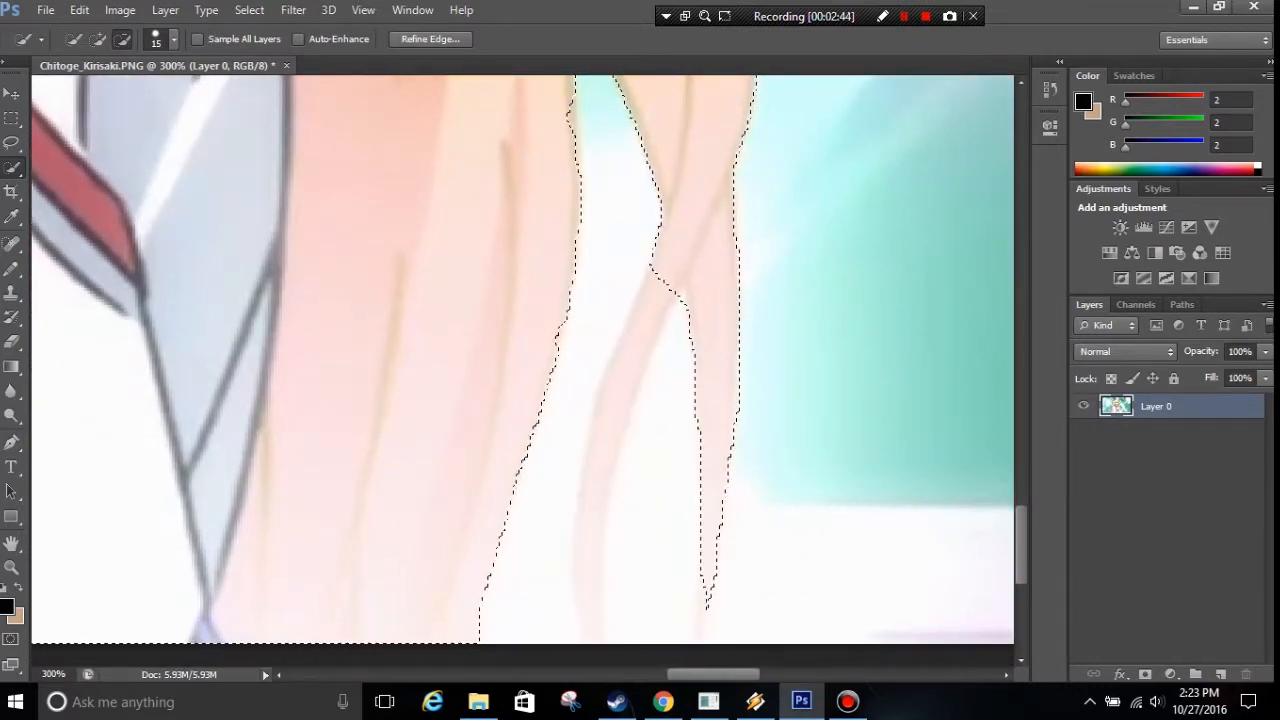
{"action": "key", "text": "ctrl+z"}
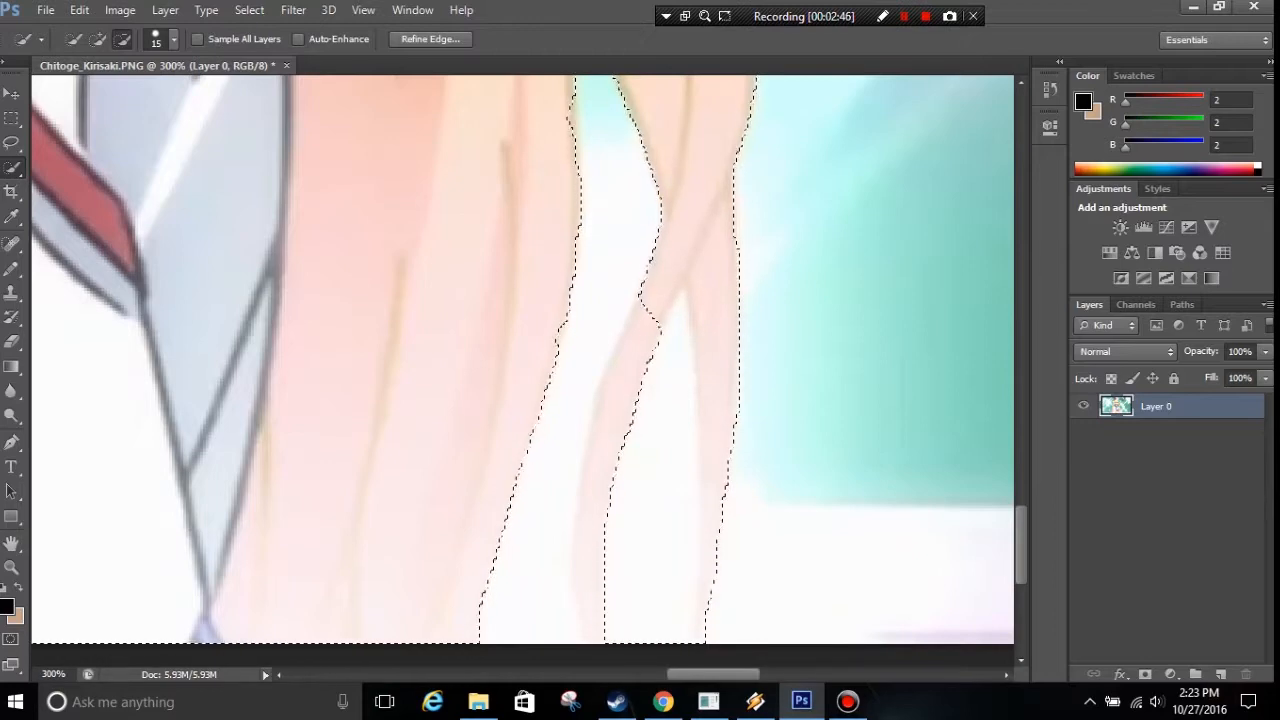
Create a new 998 × 503 pixel RGB document at 72 pixels/inch with a white background.
{"action": "key", "text": "ctrl+minus"}
{"action": "key", "text": "ctrl+minus"}
{"action": "key", "text": "ctrl+minus"}
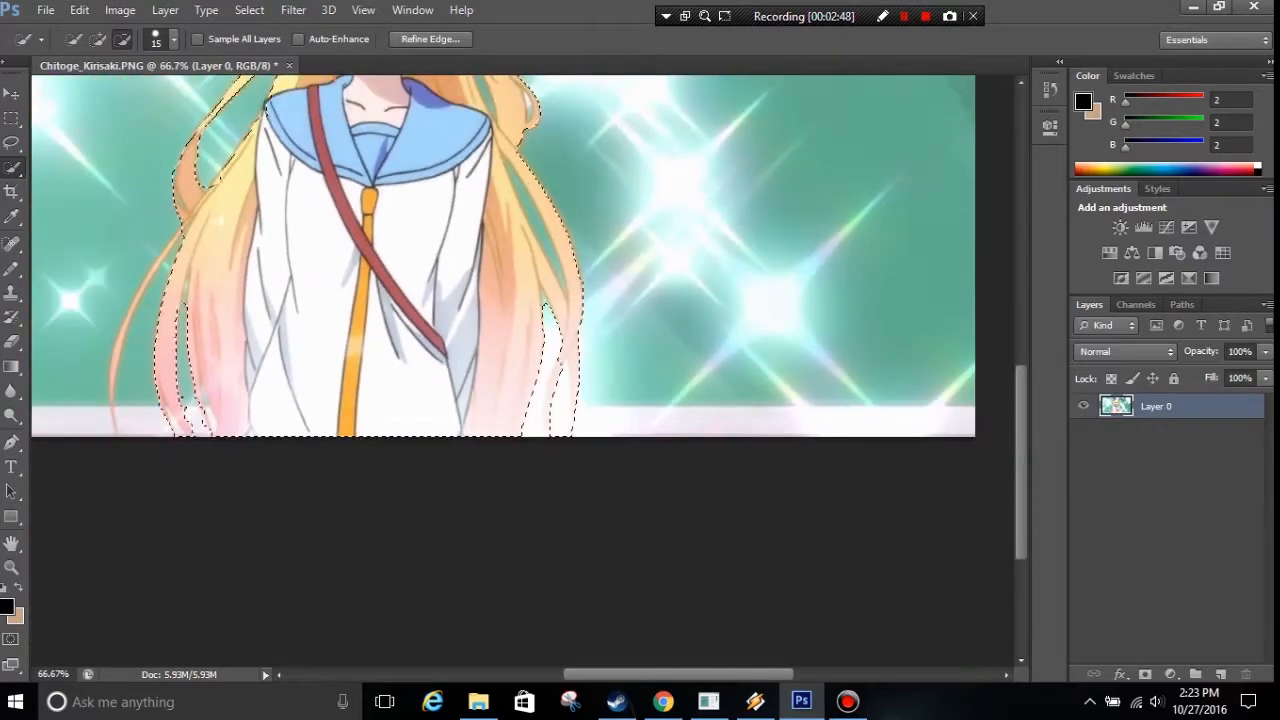
{"action": "left_click_drag", "start_coordinate": [370, 220], "coordinate": [504, 465]}
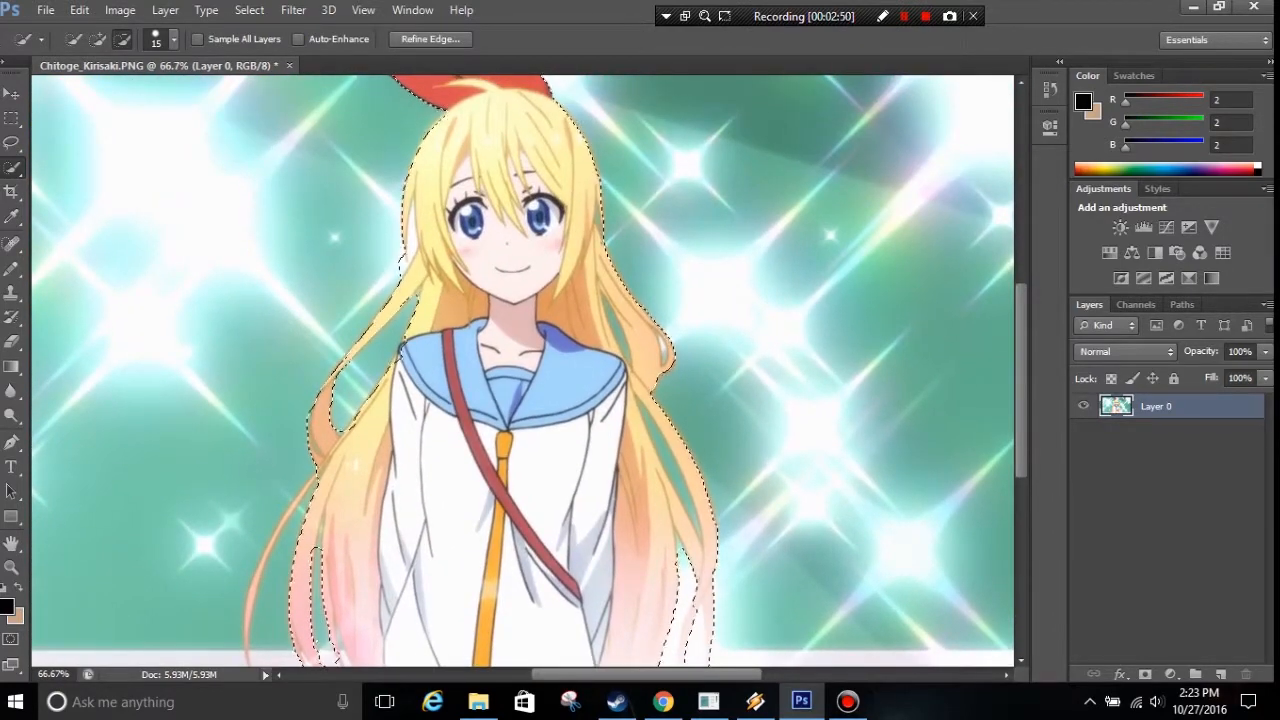
{"action": "left_click_drag", "start_coordinate": [520, 380], "coordinate": [551, 455]}
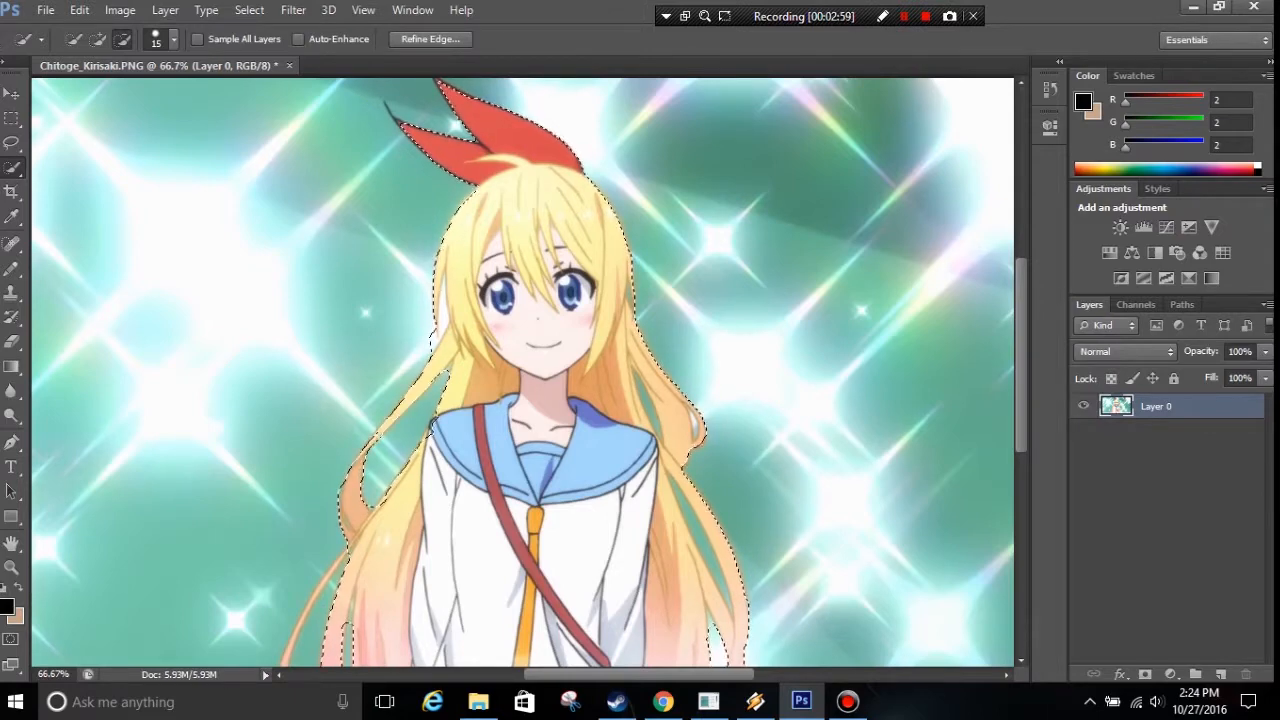
{"action": "key", "text": "ctrl+n"}
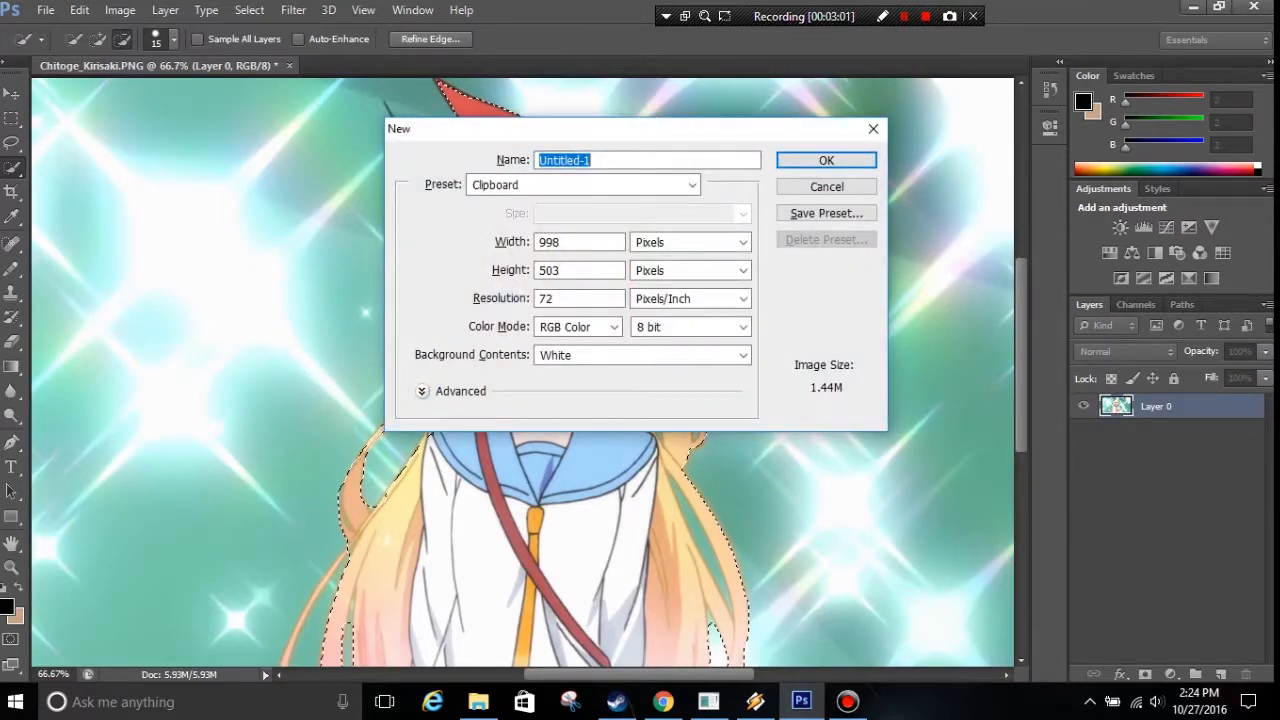
{"action": "key", "text": "Return"}
Move the selected girl from Chitoge_Kirisaki.PNG into the Untitled-1 document with the Move tool.
{"action": "left_click", "coordinate": [112, 66]}
{"action": "key", "text": "v"}
{"action": "left_click_drag", "start_coordinate": [673, 385], "coordinate": [468, 80]}
{"action": "left_click_drag", "start_coordinate": [385, 68], "coordinate": [650, 390]}
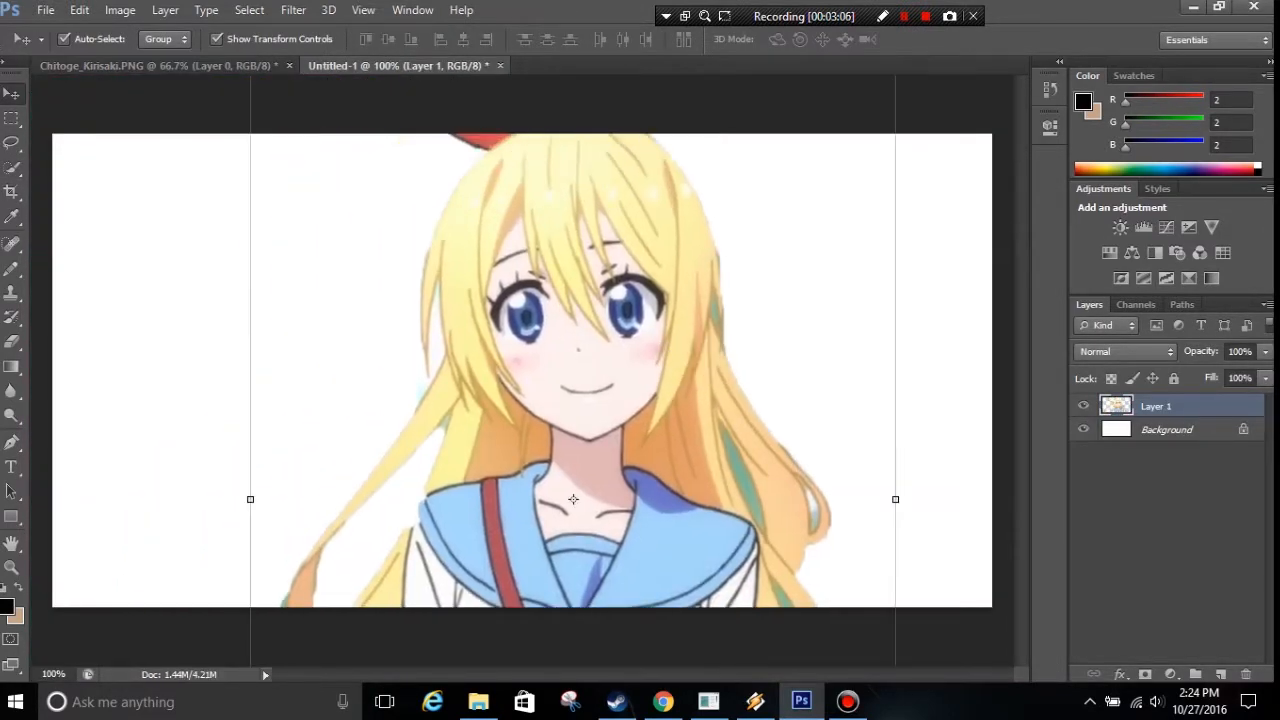
Scale the girl's layer to about 47.8% width and 44.1% height and place her along the canvas's bottom edge.
{"action": "left_click_drag", "start_coordinate": [380, 168], "coordinate": [421, 355]}
{"action": "left_click_drag", "start_coordinate": [291, 180], "coordinate": [561, 492]}
{"action": "left_click_drag", "start_coordinate": [676, 536], "coordinate": [416, 235]}
{"action": "left_click_drag", "start_coordinate": [678, 184], "coordinate": [609, 366]}
{"action": "left_click_drag", "start_coordinate": [515, 508], "coordinate": [563, 249]}
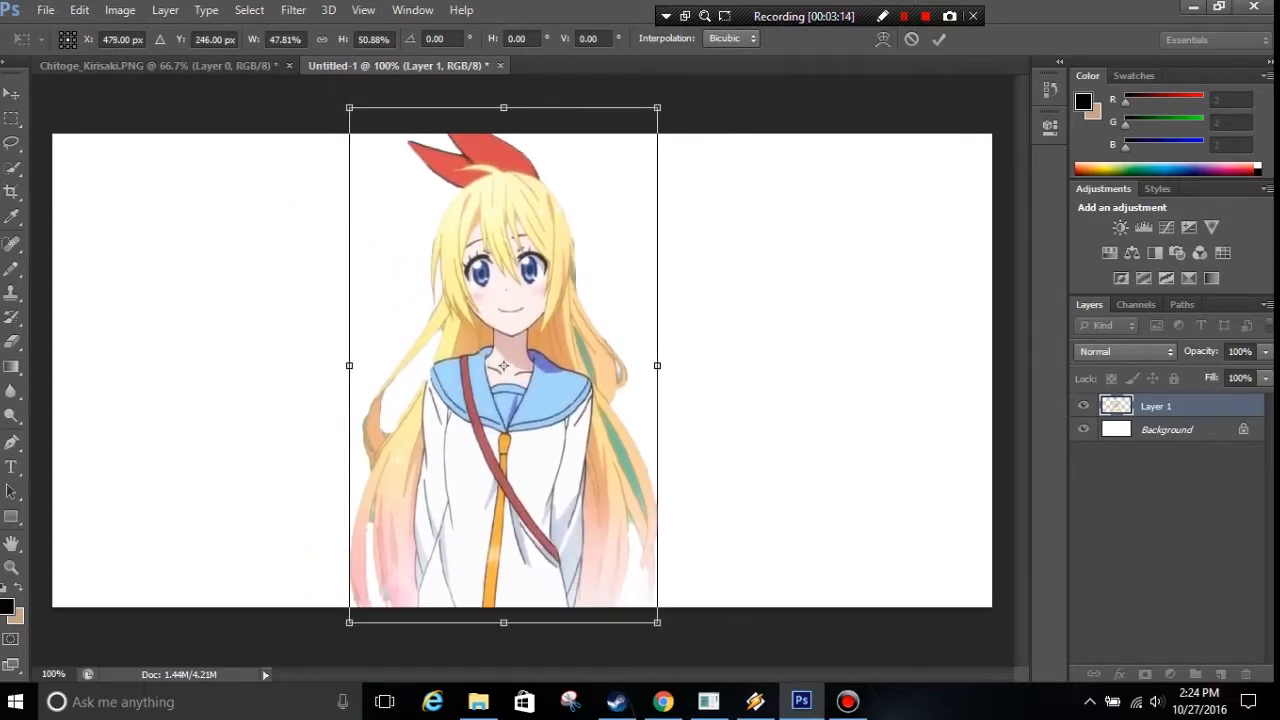
{"action": "left_click_drag", "start_coordinate": [503, 107], "coordinate": [503, 177]}
{"action": "mouse_move", "coordinate": [543, 357]}
{"action": "left_mouse_down"}
{"action": "mouse_move", "coordinate": [537, 311]}
{"action": "mouse_move", "coordinate": [544, 340]}
{"action": "left_mouse_up"}
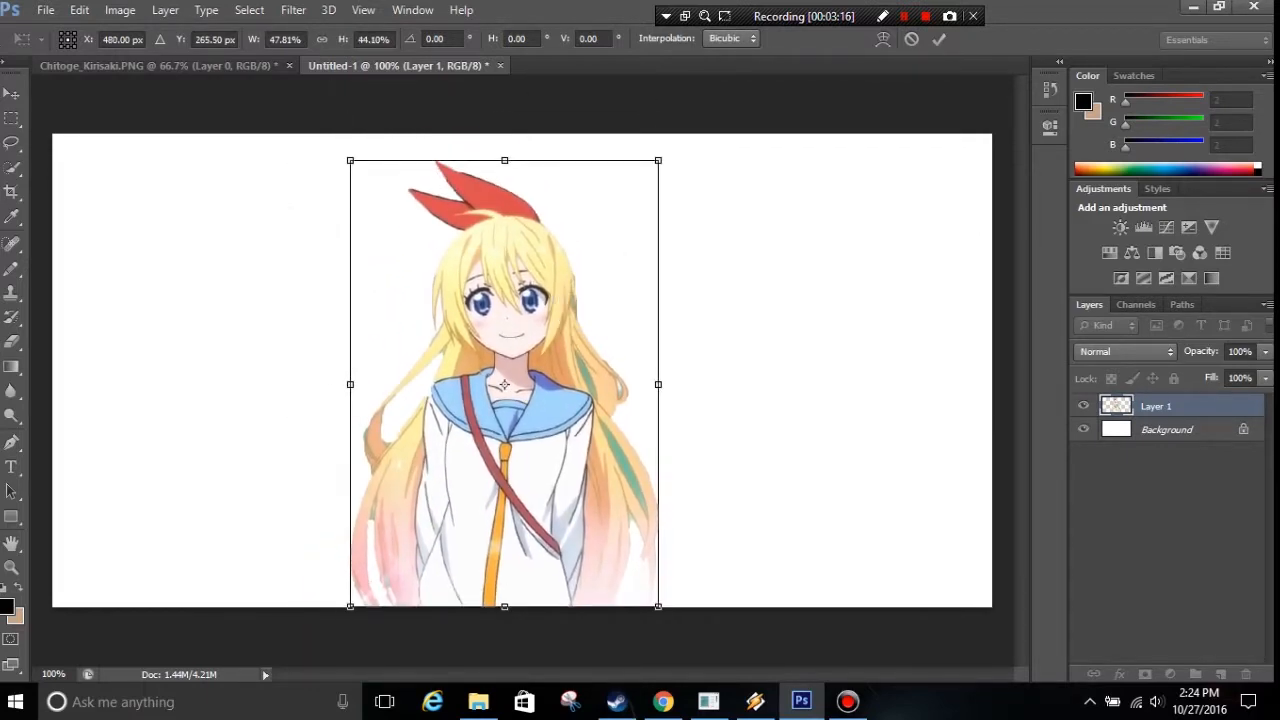
Apply the girl layer's pending transform and activate the Pen tool in Path mode.
{"action": "key", "text": "ctrl+plus"}
{"action": "key", "text": "ctrl+plus"}
{"action": "left_click_drag", "start_coordinate": [469, 410], "coordinate": [657, 376]}
{"action": "left_click_drag", "start_coordinate": [760, 600], "coordinate": [571, 658]}
{"action": "left_click_drag", "start_coordinate": [400, 120], "coordinate": [627, 548]}
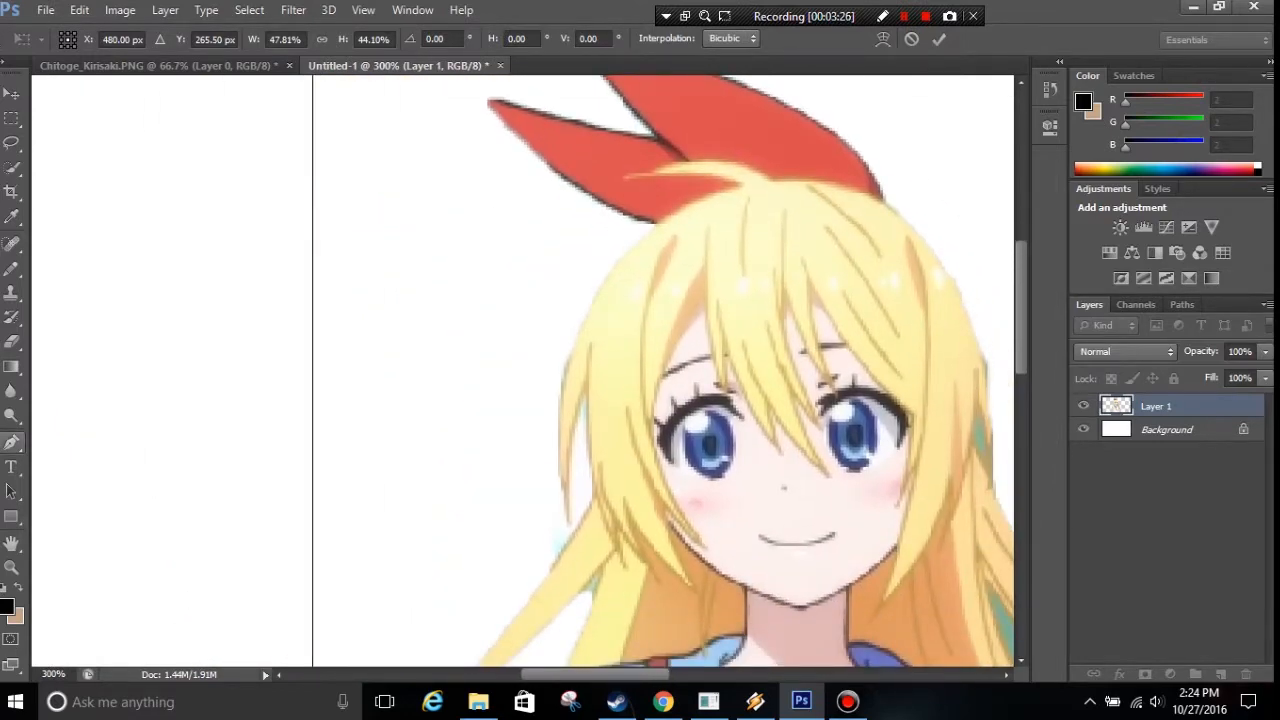
{"action": "left_click", "coordinate": [12, 443]}
{"action": "left_click", "coordinate": [581, 275]}
{"action": "left_click_drag", "start_coordinate": [640, 400], "coordinate": [379, 297]}
{"action": "key", "text": "ctrl+plus"}
{"action": "key", "text": "ctrl+plus"}
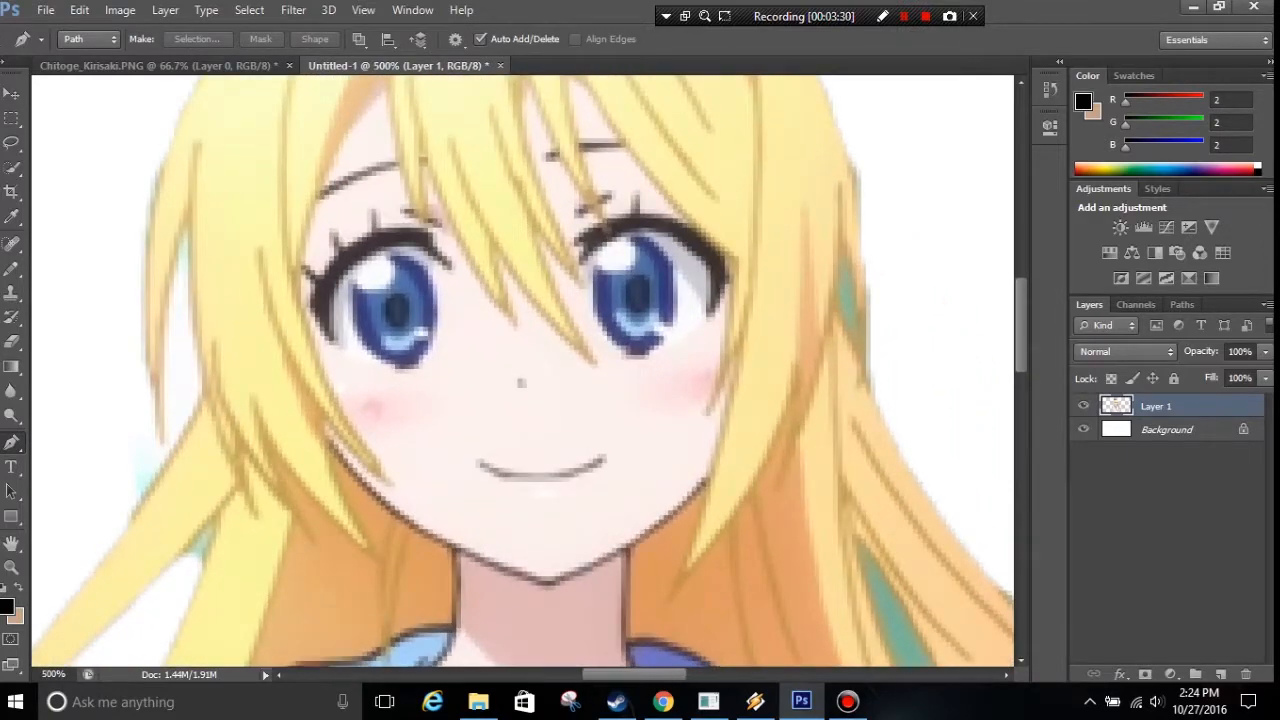
{"action": "left_click_drag", "start_coordinate": [600, 460], "coordinate": [346, 203]}
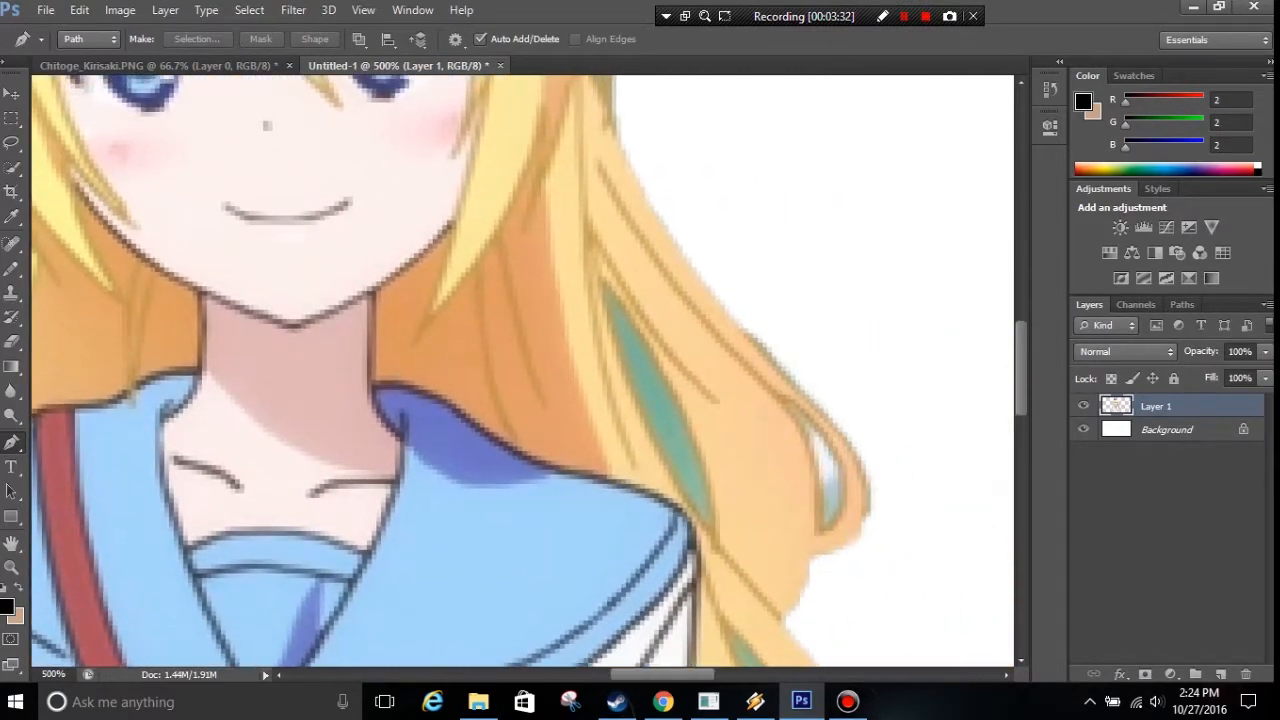
{"action": "key", "text": "ctrl+plus"}
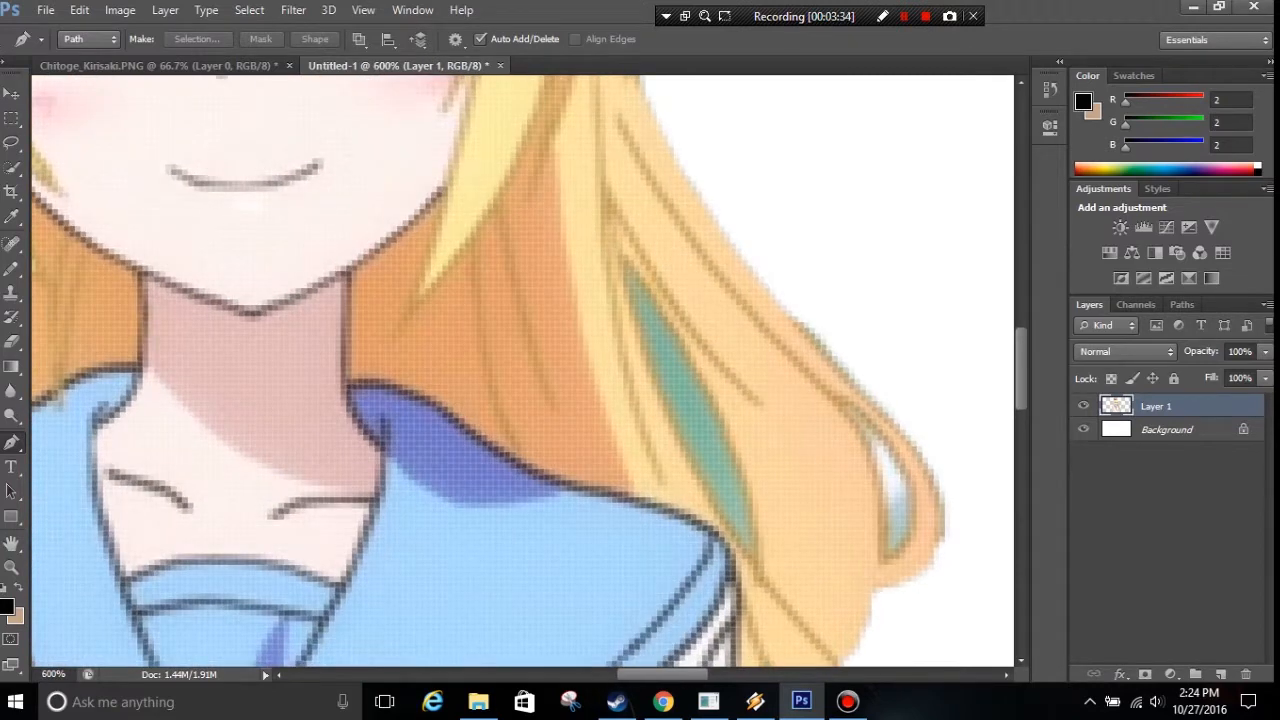
{"action": "key", "text": "ctrl+minus"}
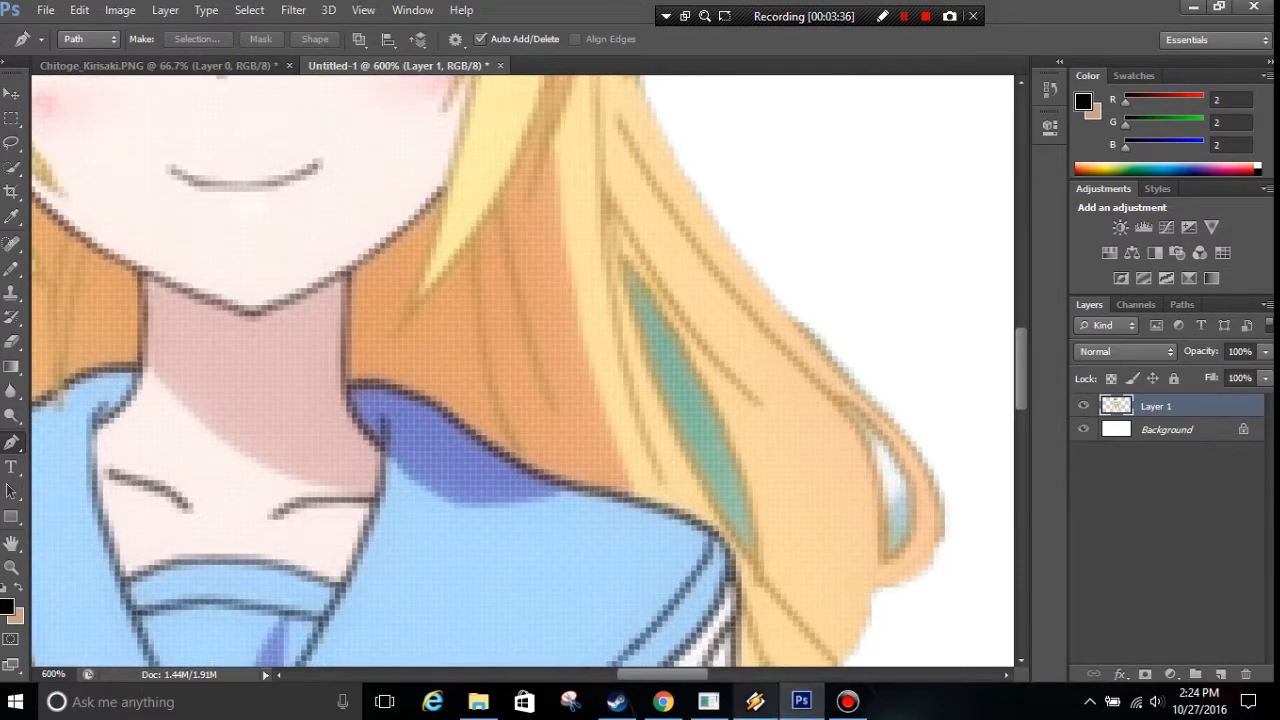
{"action": "left_click", "coordinate": [755, 701]}
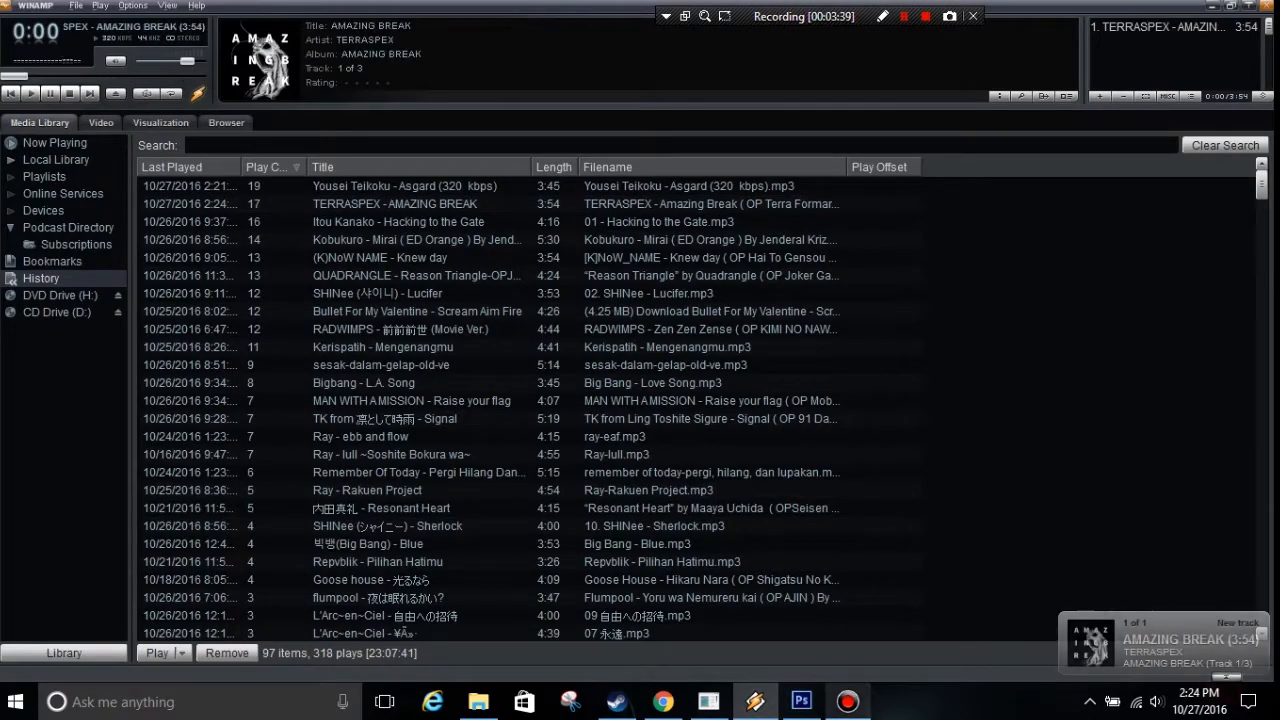
{"action": "left_click", "coordinate": [755, 701]}
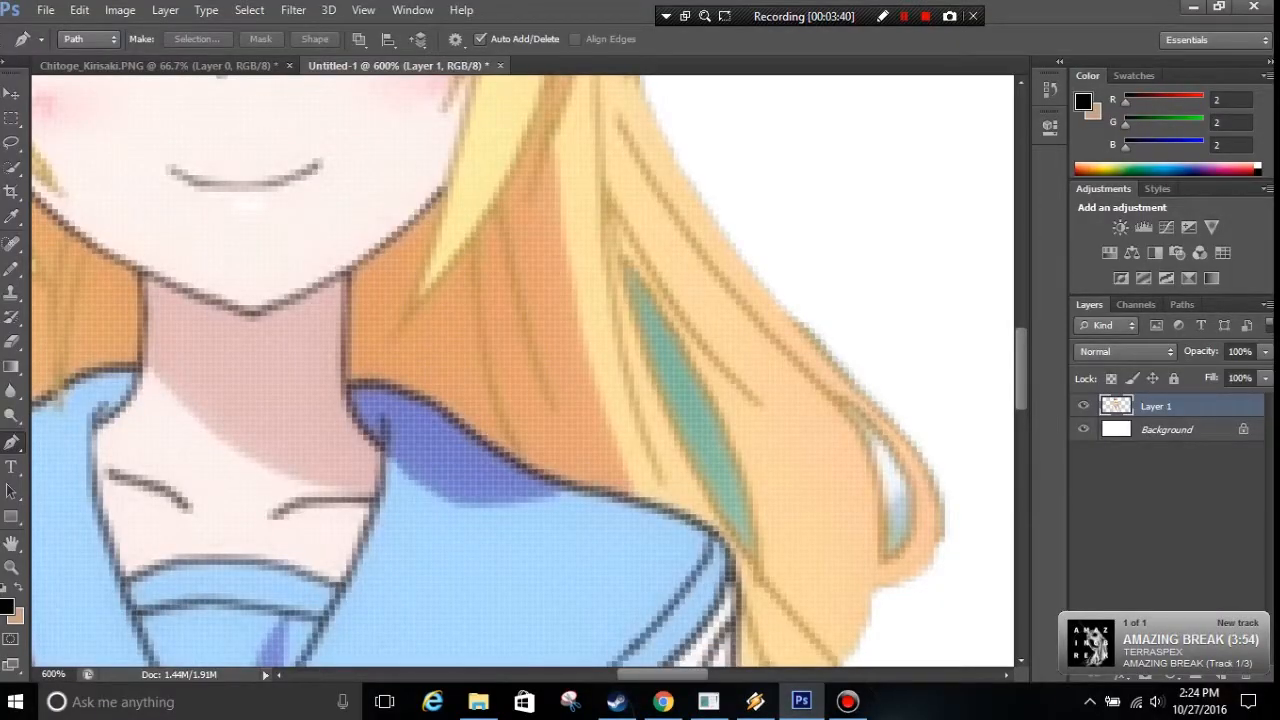
Trace a path around the long teal gap in the hair above the girl's shoulder on the image's right side.
{"action": "left_click", "coordinate": [634, 271]}
{"action": "left_click", "coordinate": [657, 293]}
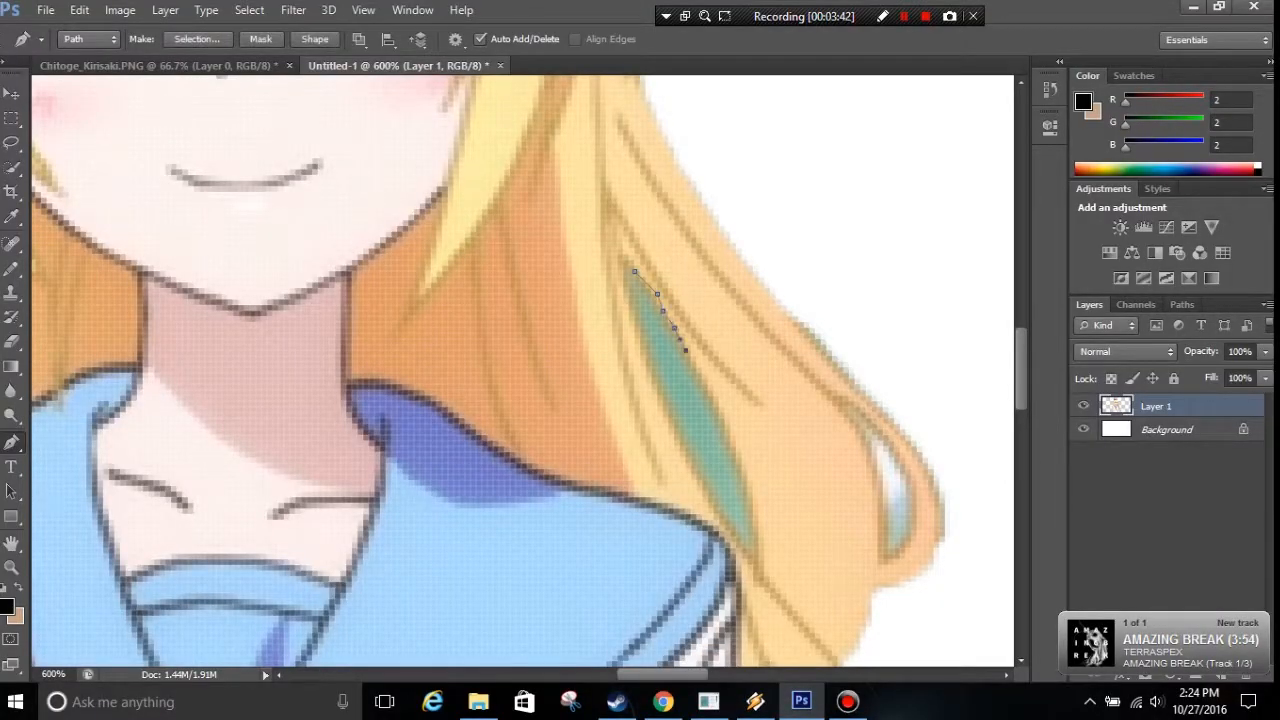
{"action": "left_click", "coordinate": [720, 412]}
{"action": "left_click", "coordinate": [731, 446]}
{"action": "left_click", "coordinate": [737, 462]}
{"action": "left_click", "coordinate": [741, 486]}
{"action": "left_click", "coordinate": [753, 504]}
{"action": "left_click", "coordinate": [753, 520]}
{"action": "left_click", "coordinate": [753, 540]}
{"action": "left_click", "coordinate": [720, 511]}
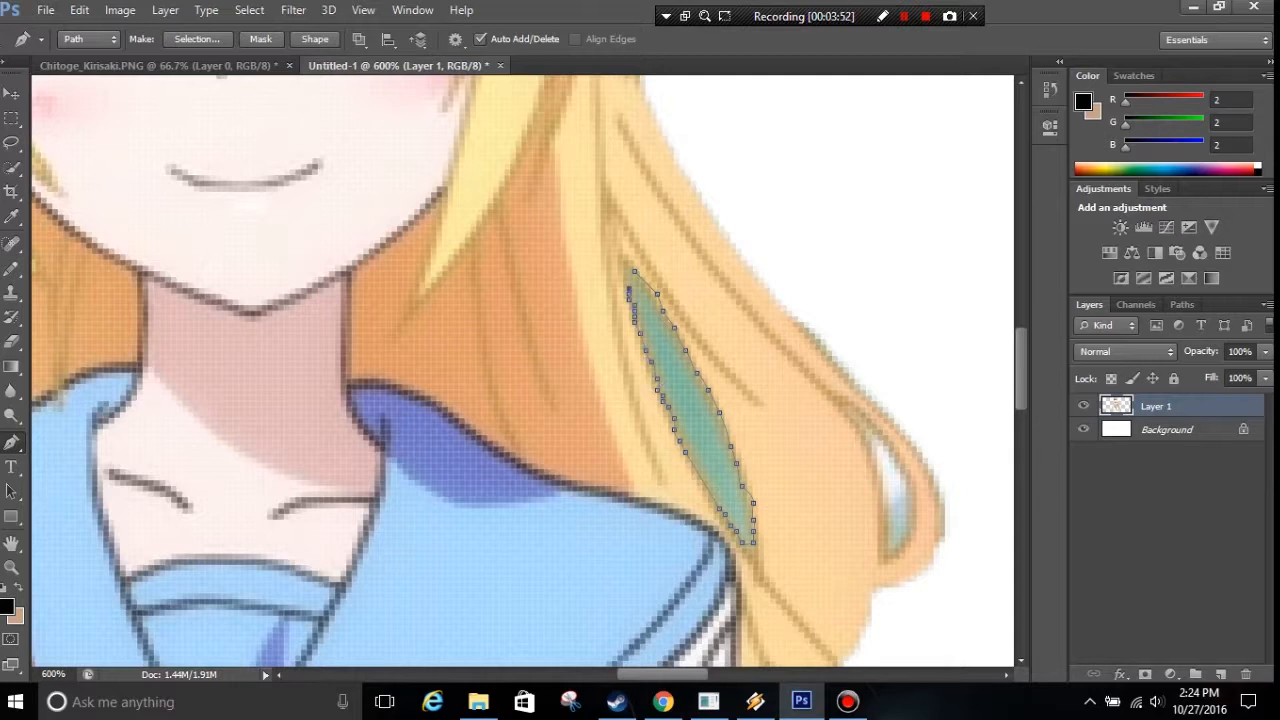
Convert the teal gap's path to a new selection with 0-pixel feather, delete its contents and deselect.
{"action": "key", "text": "Return"}
{"action": "right_click", "coordinate": [669, 253]}
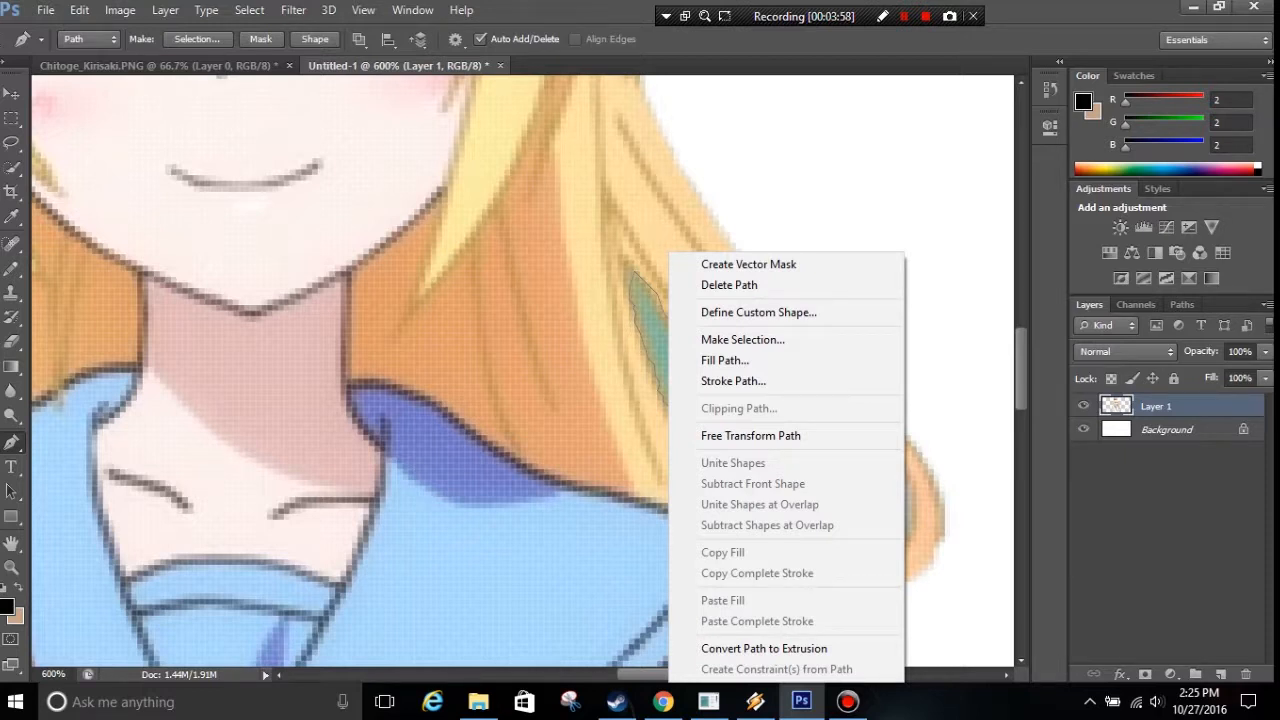
{"action": "left_click", "coordinate": [742, 339]}
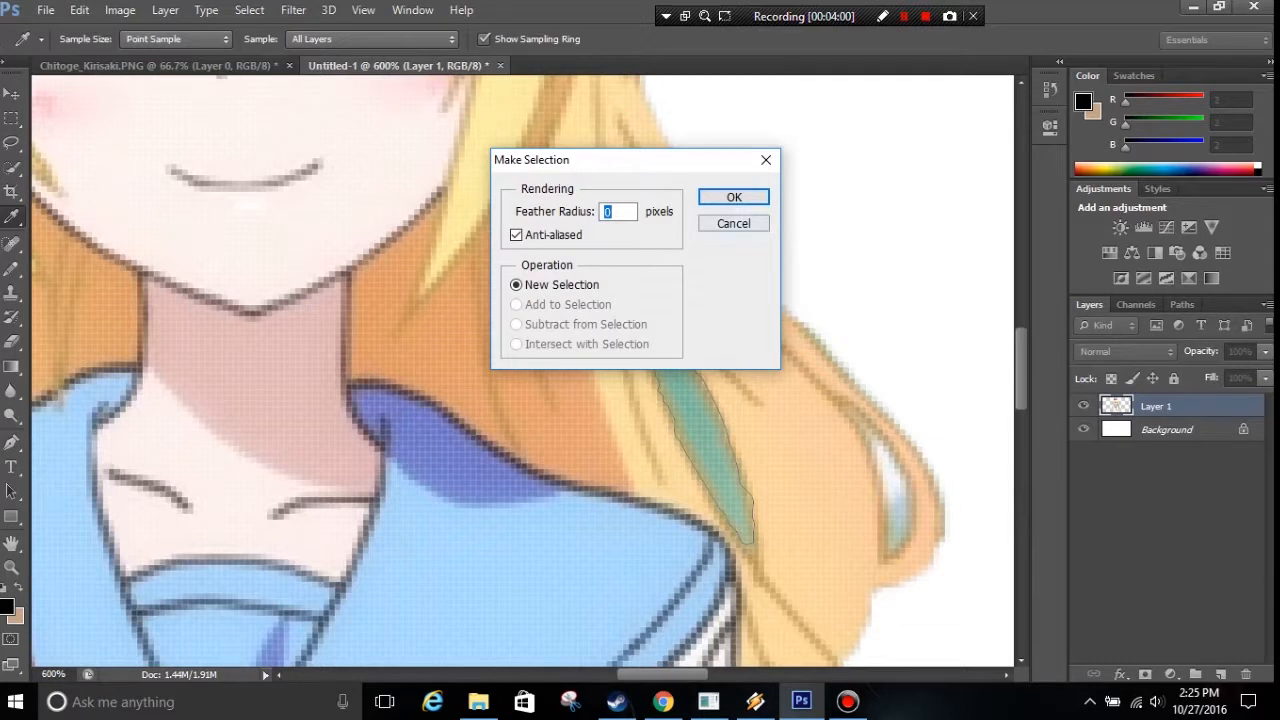
{"action": "key", "text": "Return"}
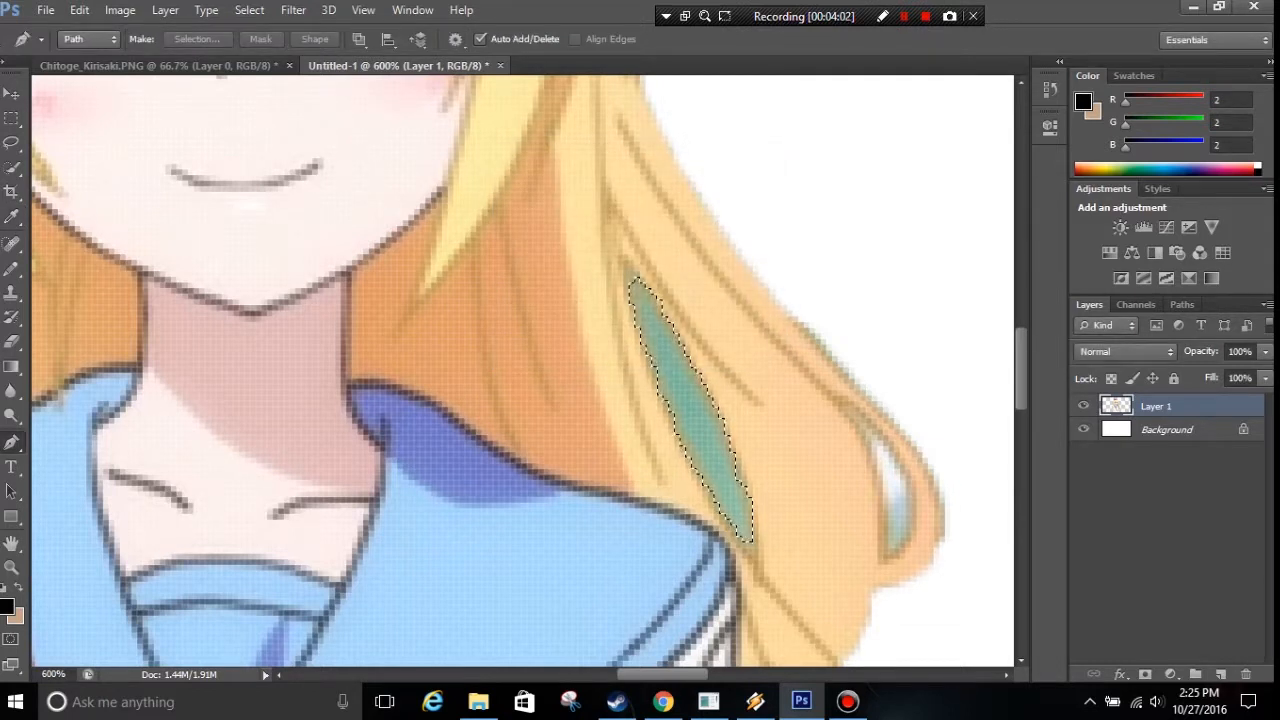
{"action": "key", "text": "Delete"}
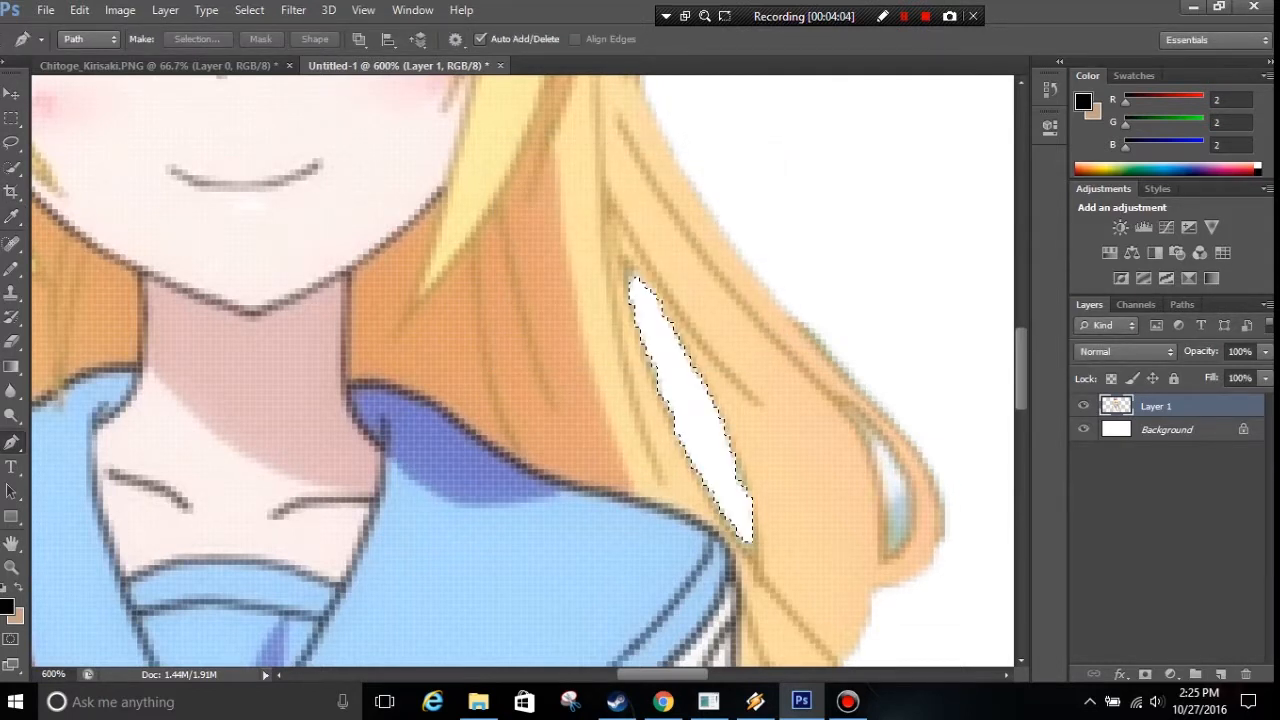
{"action": "key", "text": "ctrl+d"}
Trace a path around the pale cyan remnant along the outer edge of the hair strand on the image's left side.
{"action": "scroll", "coordinate": [546, 364], "scroll_direction": "down", "scroll_amount": 4}
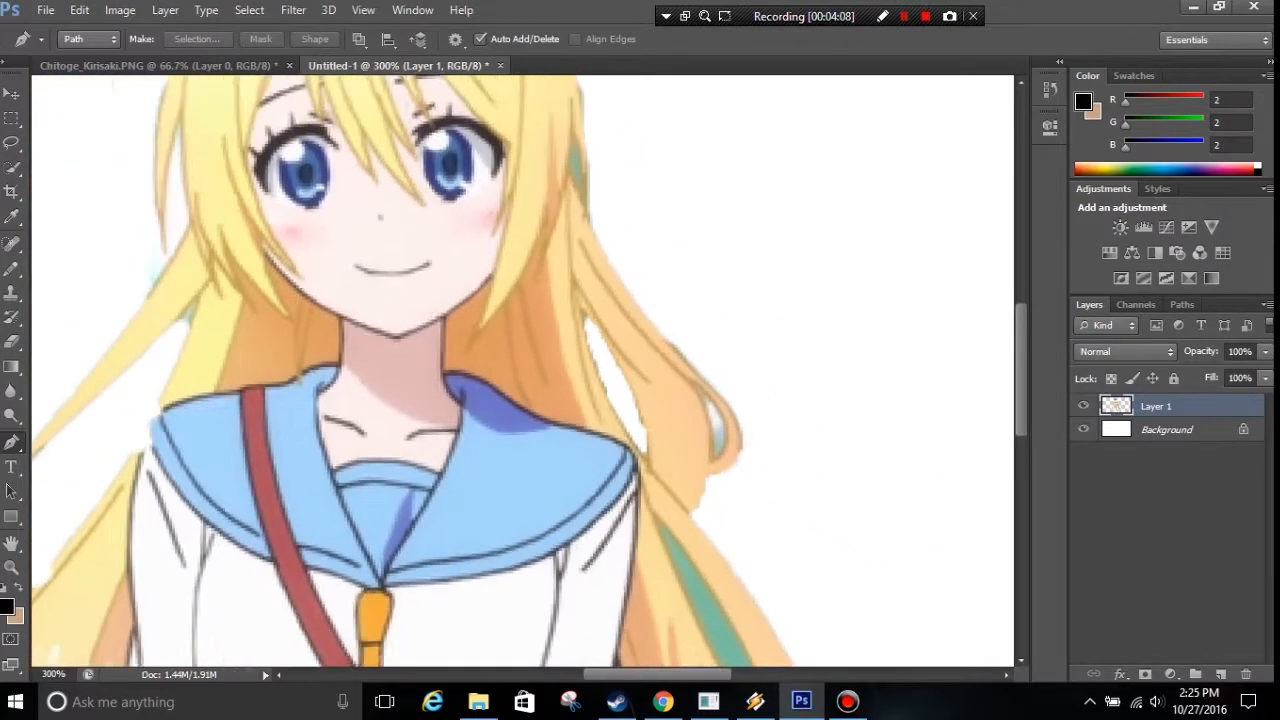
{"action": "left_click_drag", "start_coordinate": [500, 420], "coordinate": [690, 497]}
{"action": "key", "text": "ctrl+plus"}
{"action": "key", "text": "ctrl+plus"}
{"action": "key", "text": "ctrl+plus"}
{"action": "key", "text": "ctrl+plus"}
{"action": "key", "text": "ctrl+plus"}
{"action": "key", "text": "ctrl+plus"}
{"action": "key", "text": "ctrl+plus"}
{"action": "key", "text": "ctrl+plus"}
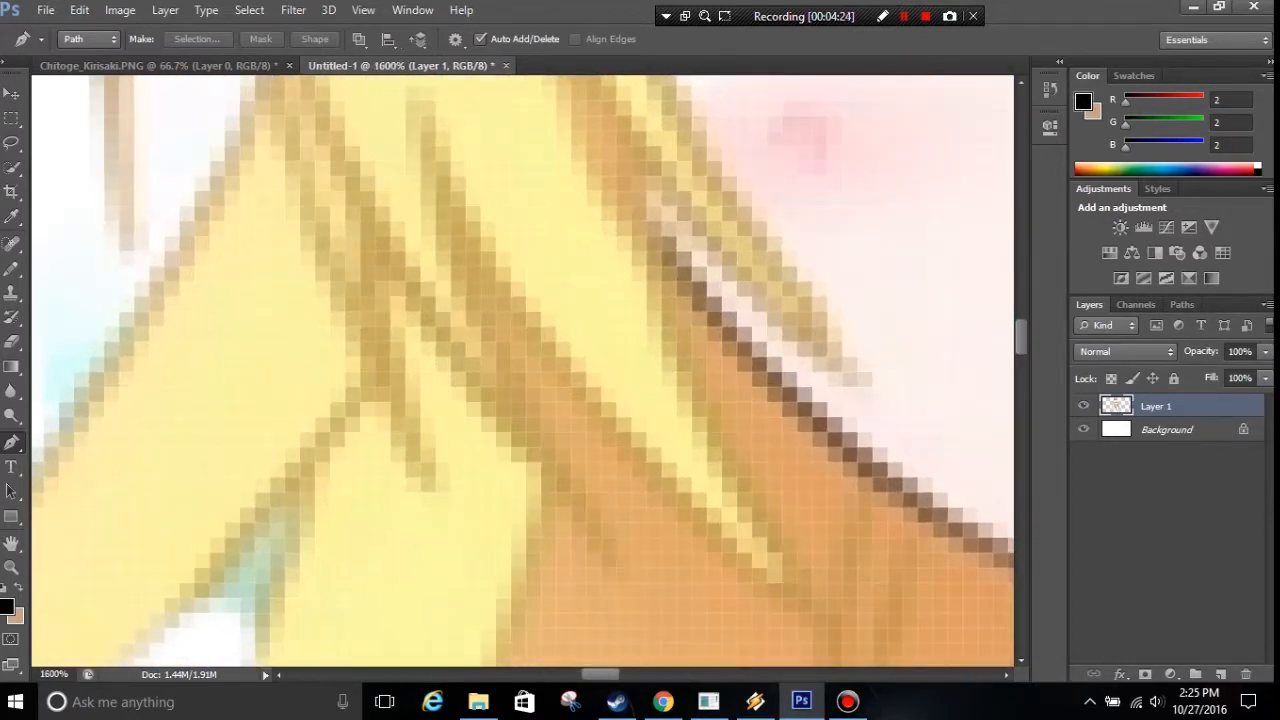
{"action": "left_click_drag", "start_coordinate": [400, 365], "coordinate": [854, 430]}
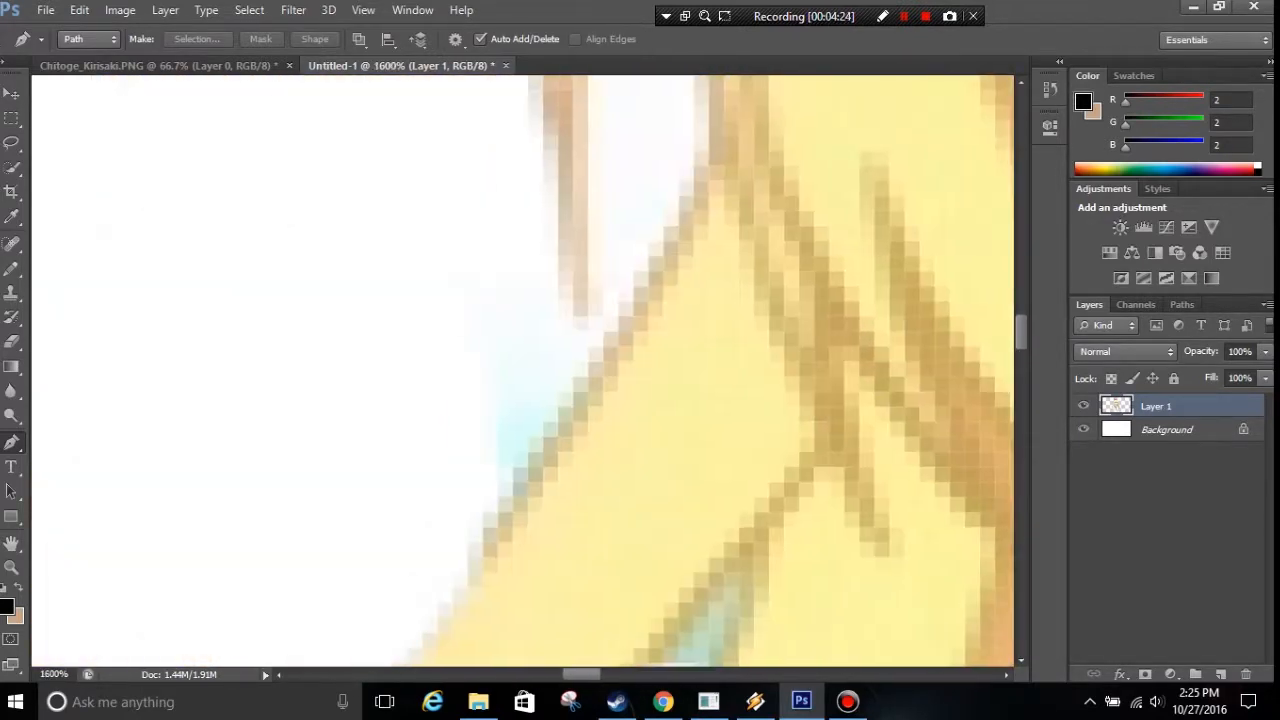
{"action": "mouse_move", "coordinate": [482, 542]}
{"action": "left_mouse_down"}
{"action": "mouse_move", "coordinate": [529, 512]}
{"action": "mouse_move", "coordinate": [603, 347]}
{"action": "mouse_move", "coordinate": [497, 278]}
{"action": "mouse_move", "coordinate": [400, 376]}
{"action": "mouse_move", "coordinate": [431, 486]}
{"action": "mouse_move", "coordinate": [482, 542]}
{"action": "left_mouse_up"}
Turn the cyan remnant's path into a selection, delete its contents and deselect.
{"action": "right_click", "coordinate": [460, 254]}
{"action": "left_click", "coordinate": [535, 339]}
{"action": "key", "text": "Return"}
{"action": "key", "text": "Delete"}
{"action": "key", "text": "ctrl+d"}
Trace a path around the small teal patch where the two hair strands on the image's left side split.
{"action": "left_click_drag", "start_coordinate": [525, 500], "coordinate": [425, 290]}
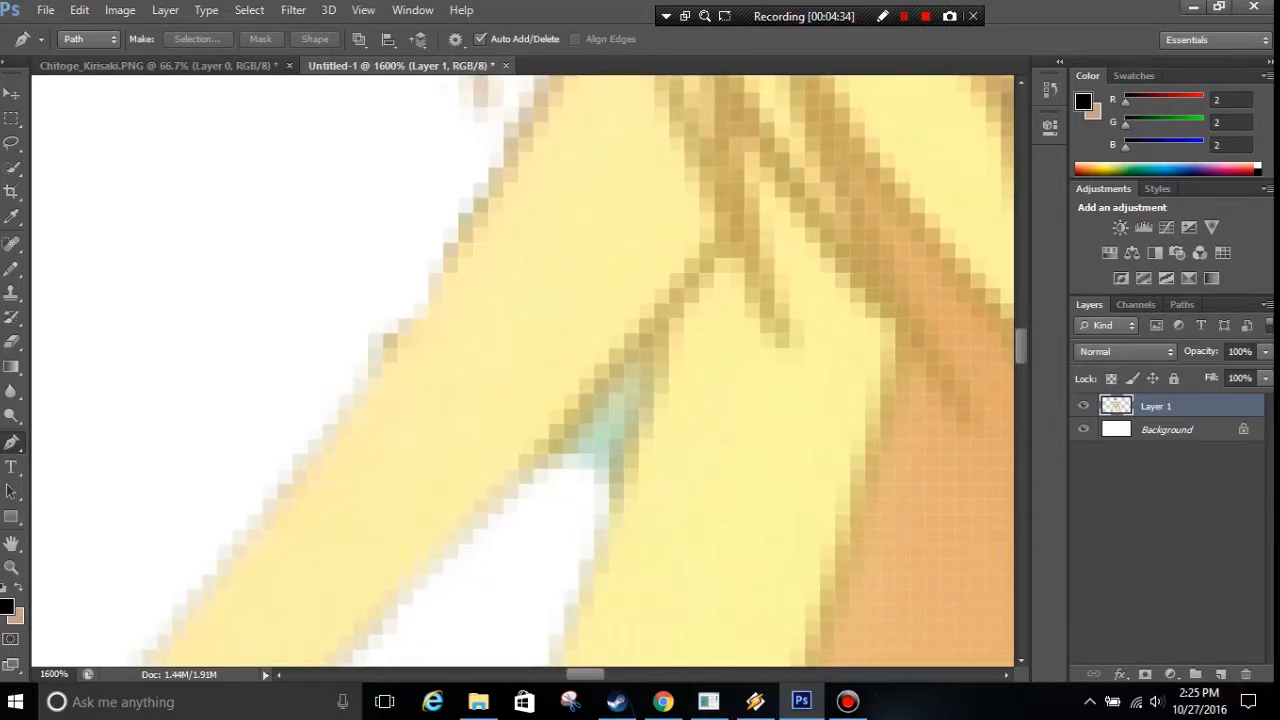
{"action": "left_click", "coordinate": [564, 438]}
{"action": "left_click", "coordinate": [594, 378]}
{"action": "left_click", "coordinate": [654, 348]}
{"action": "left_click", "coordinate": [654, 408]}
{"action": "left_click", "coordinate": [639, 438]}
{"action": "left_click", "coordinate": [624, 484]}
{"action": "left_click", "coordinate": [594, 514]}
{"action": "left_click", "coordinate": [579, 484]}
Turn the path around the patch at the strand split into a selection, delete its contents and deselect.
{"action": "right_click", "coordinate": [606, 432]}
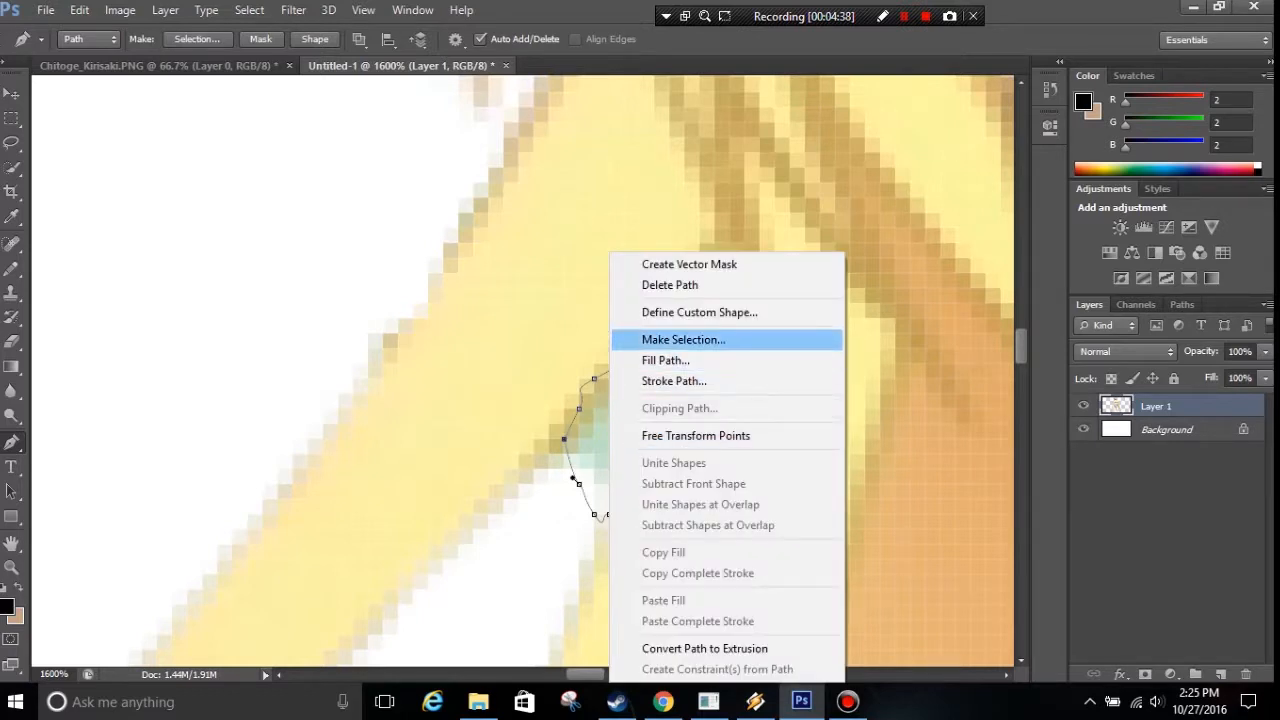
{"action": "left_click", "coordinate": [650, 338]}
{"action": "key", "text": "Return"}
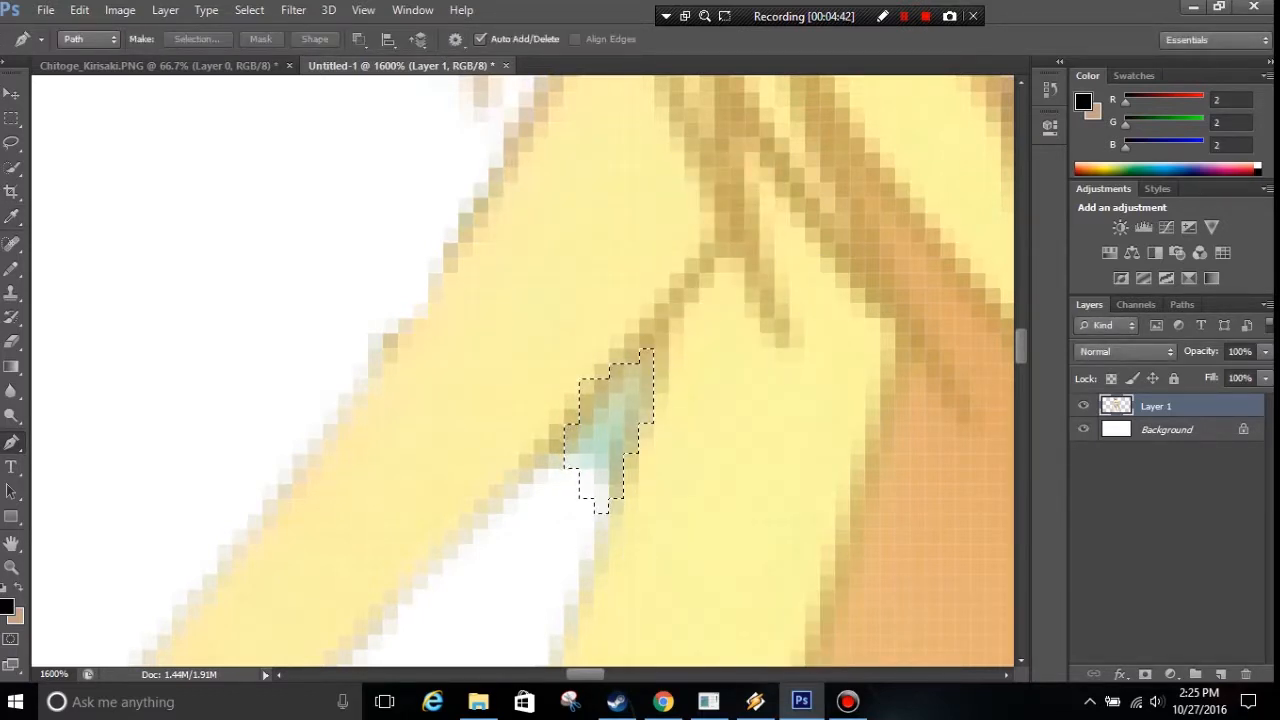
{"action": "key", "text": "Delete"}
{"action": "key", "text": "ctrl+d"}
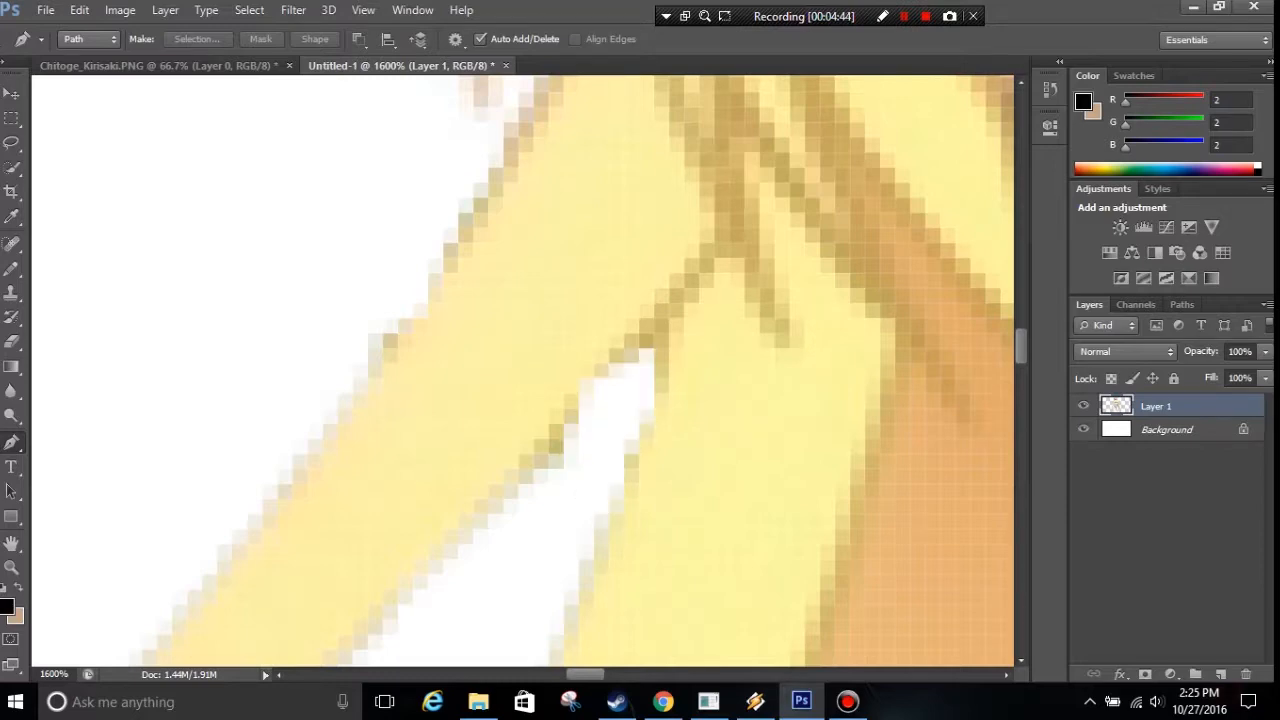
Trace the teal sliver between the lower hair strands on the image's left side and convert the path to a selection with 0-pixel feather.
{"action": "scroll", "coordinate": [523, 372], "scroll_direction": "down", "scroll_amount": 5}
{"action": "key", "text": "ctrl+minus"}
{"action": "key", "text": "ctrl+minus"}
{"action": "key", "text": "ctrl+minus"}
{"action": "key", "text": "ctrl+minus"}
{"action": "key", "text": "ctrl+minus"}
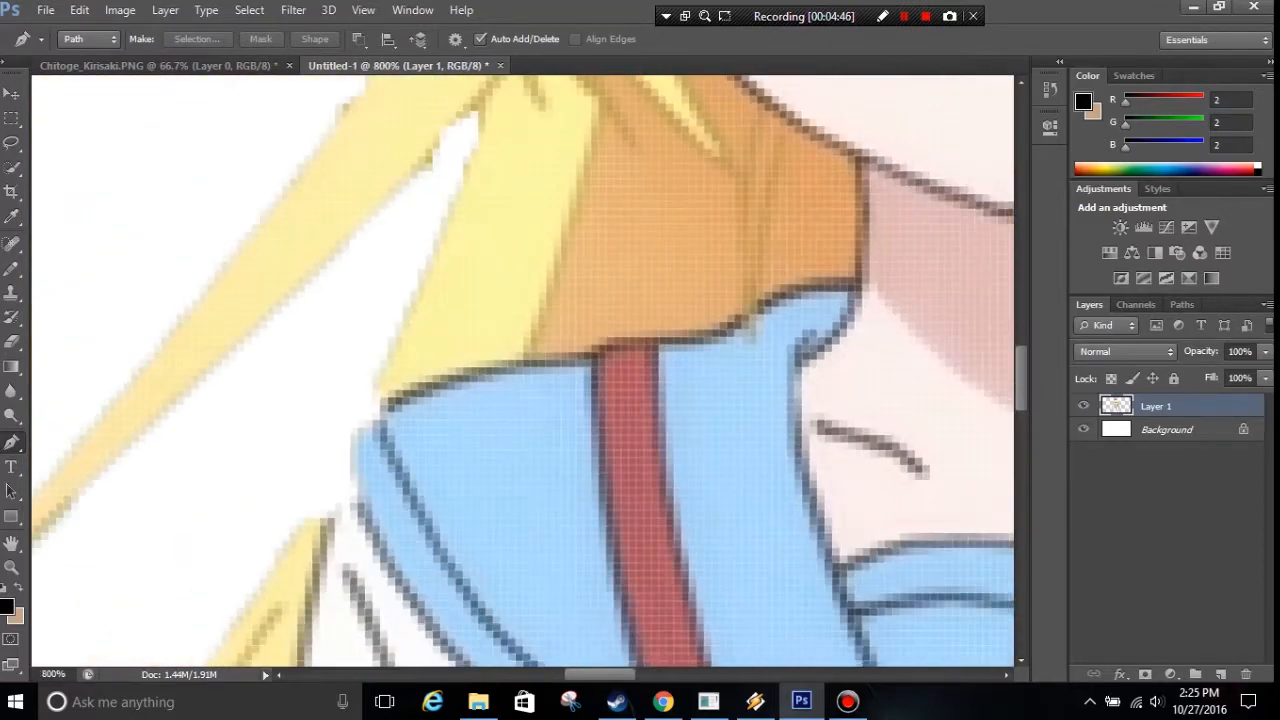
{"action": "key", "text": "ctrl+minus"}
{"action": "key", "text": "ctrl+minus"}
{"action": "key", "text": "ctrl+minus"}
{"action": "key", "text": "ctrl+minus"}
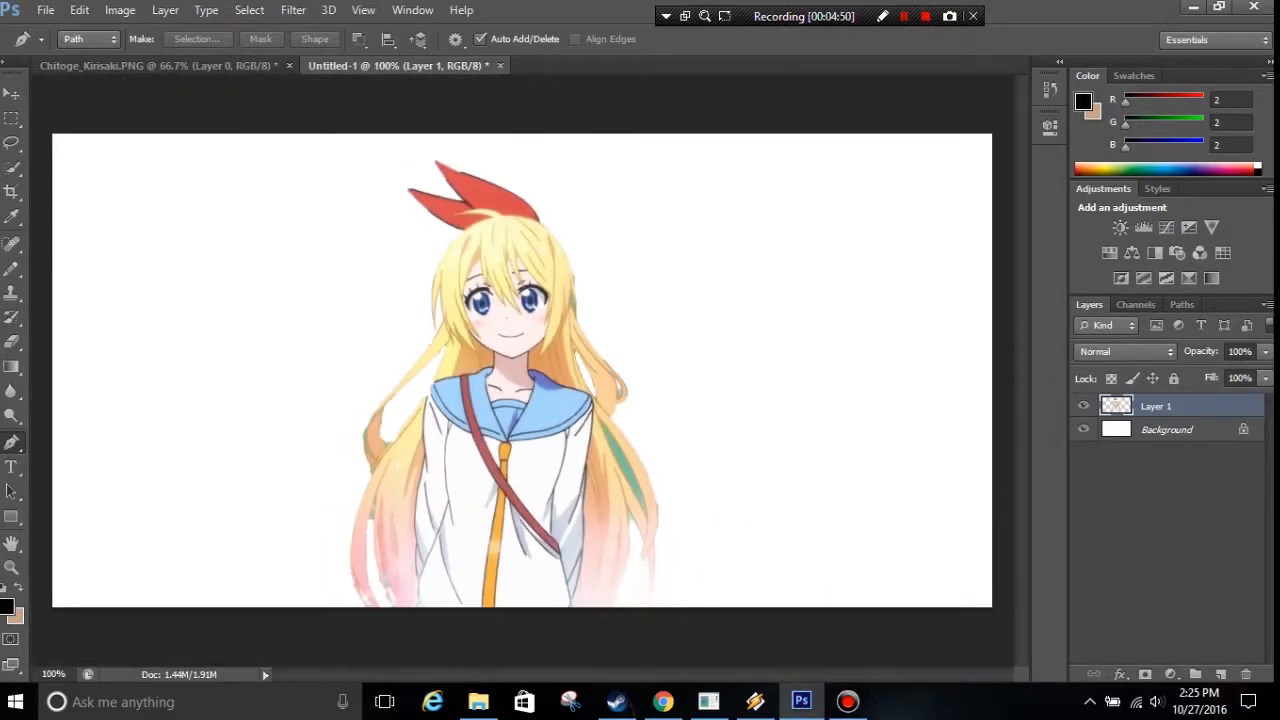
{"action": "key", "text": "ctrl+plus"}
{"action": "key", "text": "ctrl+plus"}
{"action": "key", "text": "ctrl+plus"}
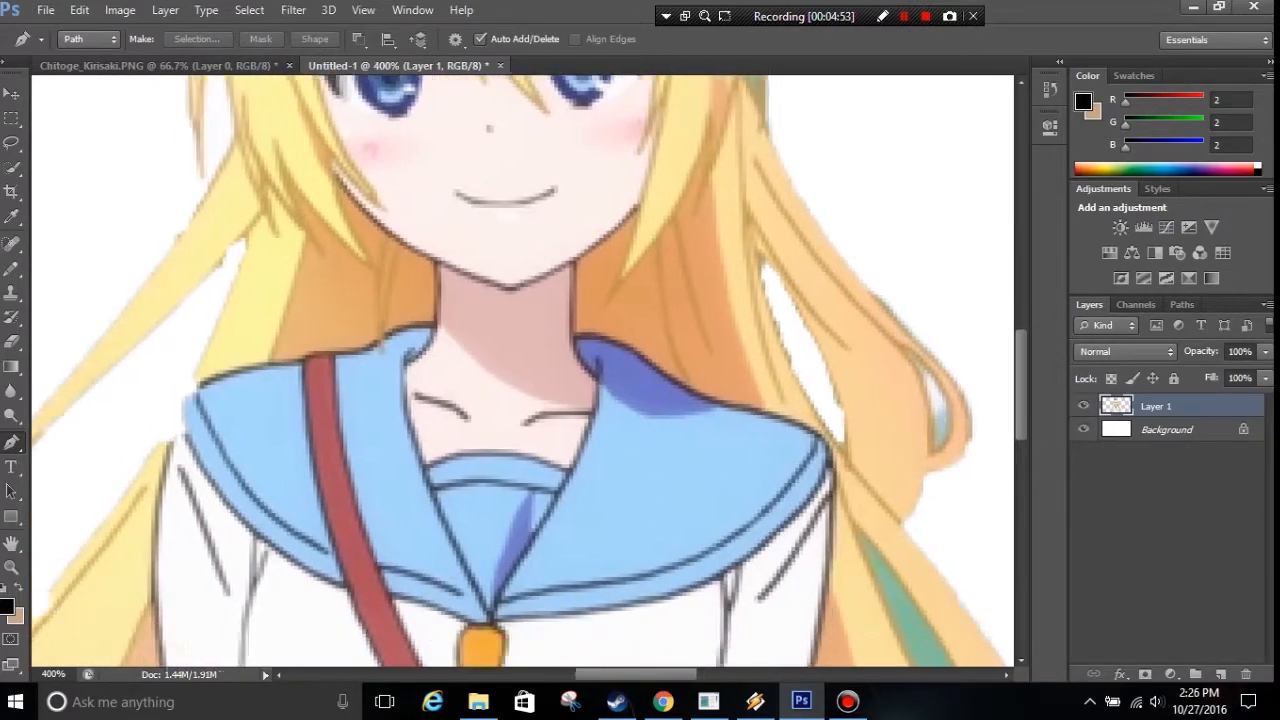
{"action": "left_click_drag", "start_coordinate": [410, 590], "coordinate": [804, 143]}
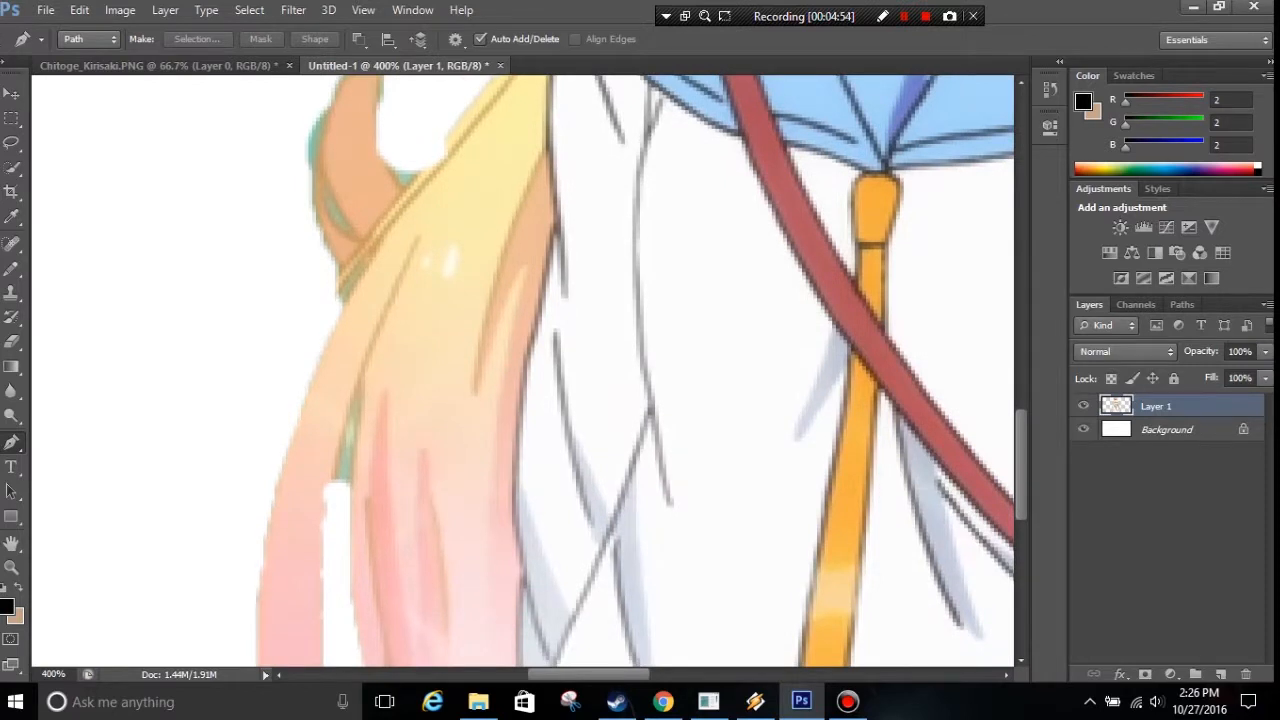
{"action": "left_click", "coordinate": [334, 470]}
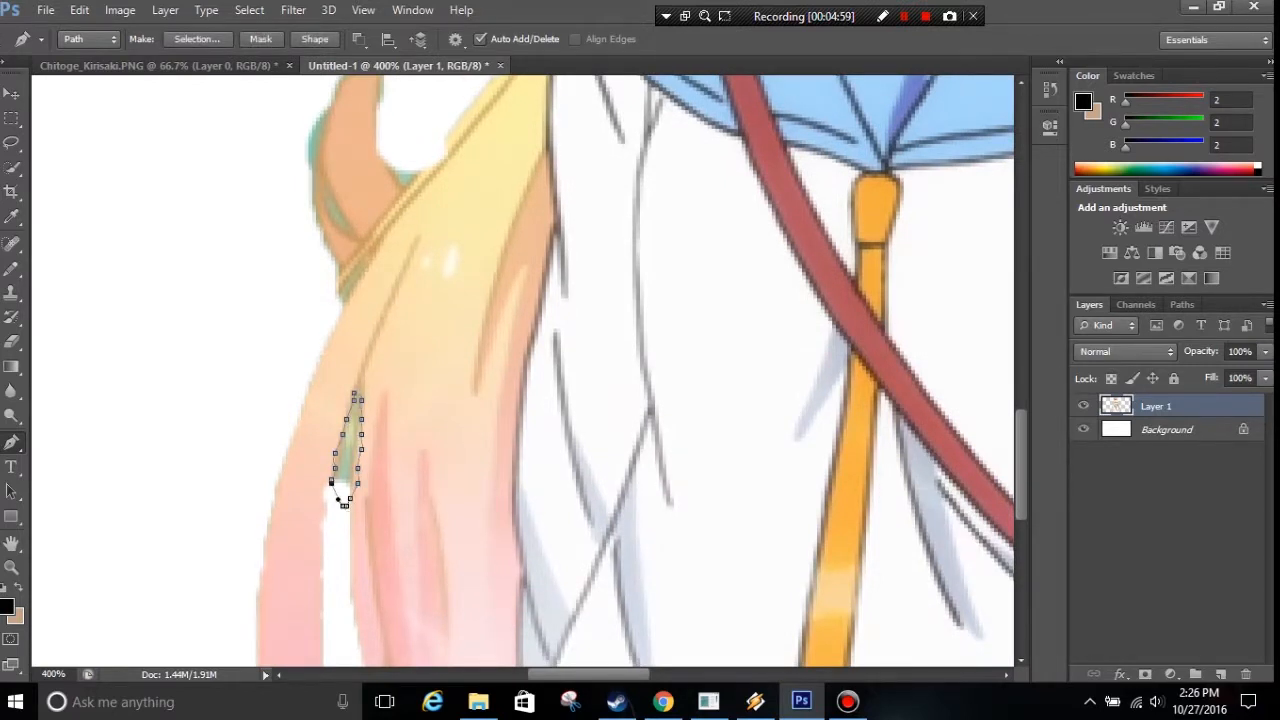
{"action": "right_click", "coordinate": [344, 503]}
{"action": "left_click", "coordinate": [420, 107]}
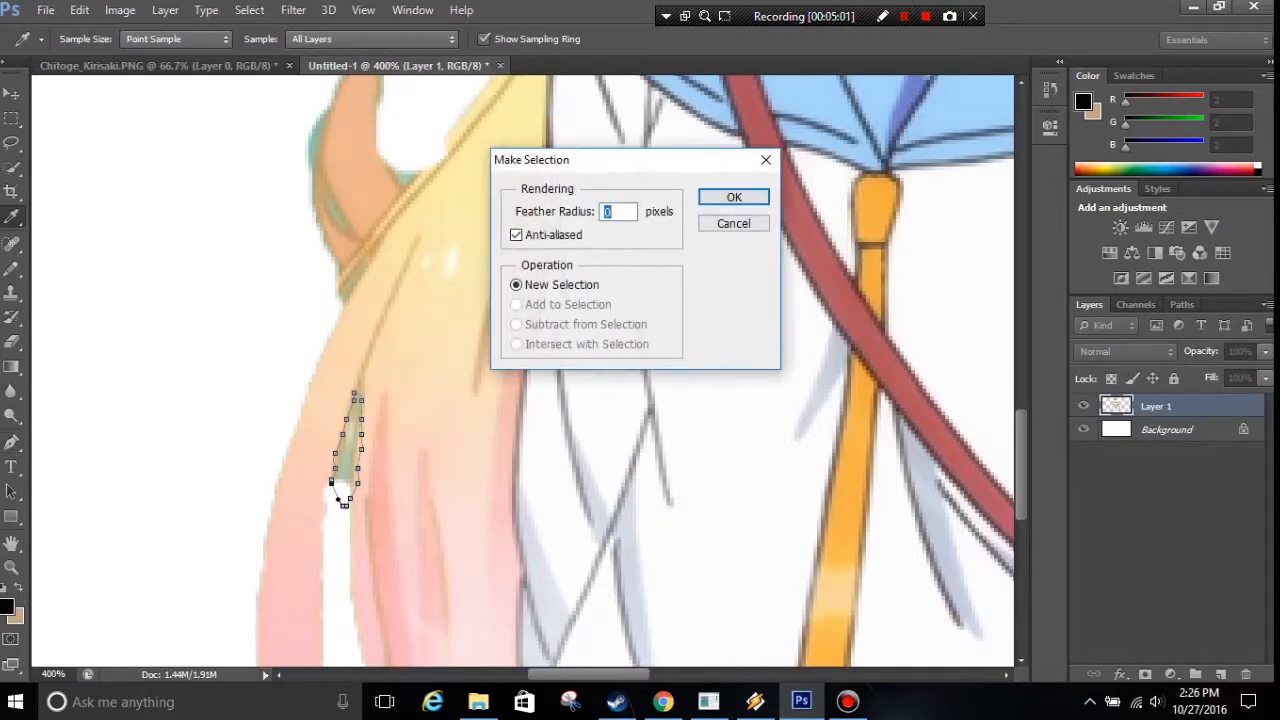
{"action": "key", "text": "Return"}
Try to delete with the sliver's selection inverted, undo the attempt and deselect.
{"action": "key", "text": "ctrl+shift+i"}
{"action": "key", "text": "Delete"}
{"action": "key", "text": "ctrl+z"}
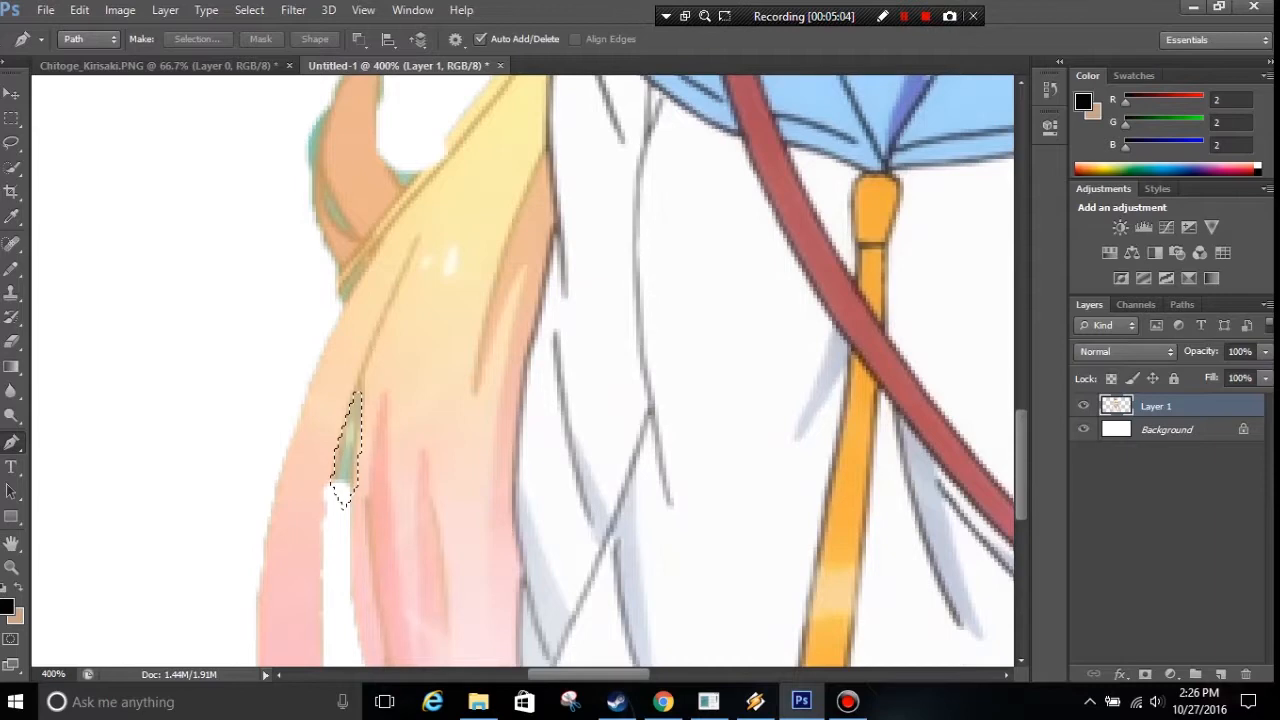
{"action": "right_click", "coordinate": [341, 496]}
{"action": "key", "text": "Escape"}
{"action": "key", "text": "ctrl+z"}
{"action": "key", "text": "ctrl+z"}
{"action": "key", "text": "v"}
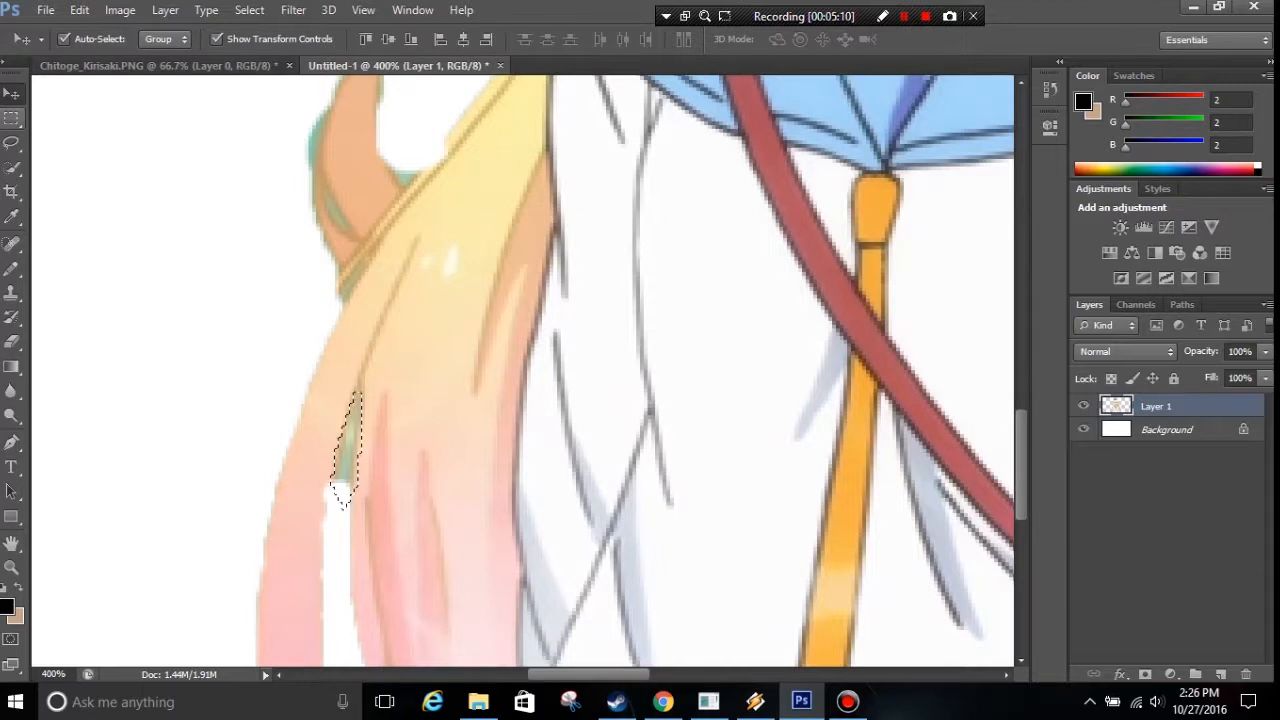
{"action": "key", "text": "m"}
{"action": "key", "text": "ctrl+d"}
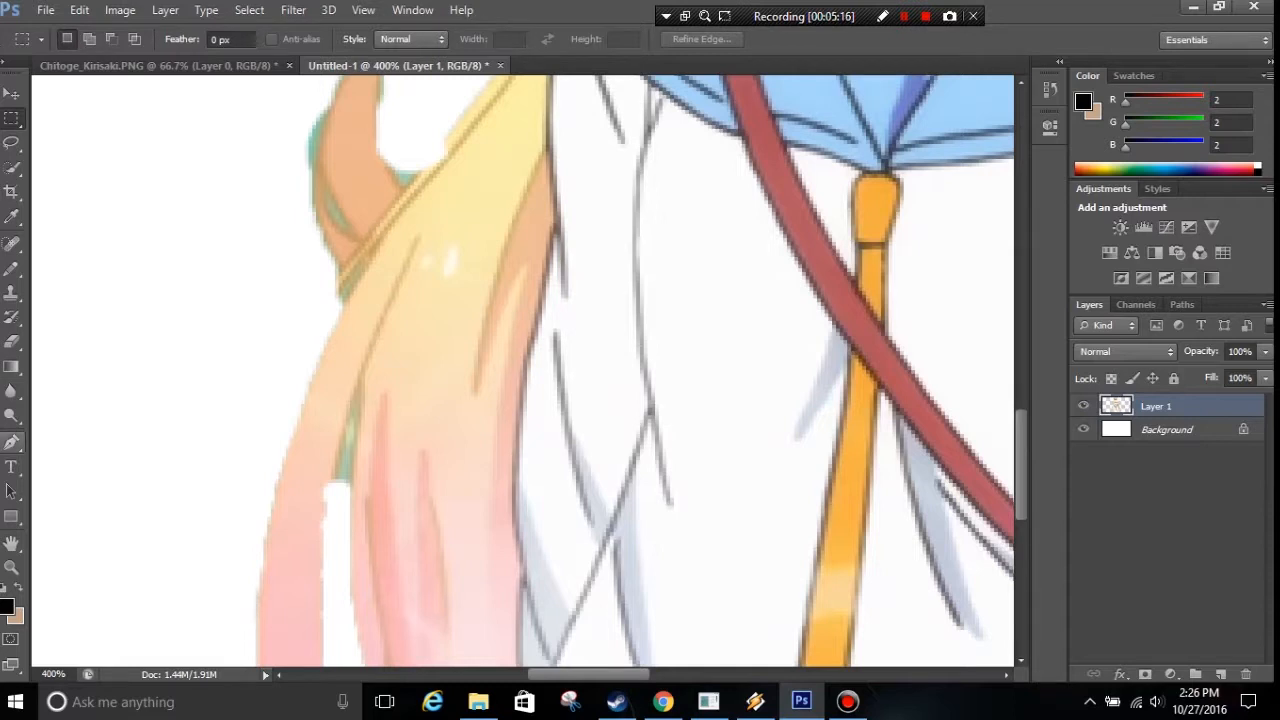
Retrace the teal sliver between the lower left hair strands with the Pen tool and delete it through a selection.
{"action": "left_click", "coordinate": [11, 442]}
{"action": "left_click", "coordinate": [331, 476]}
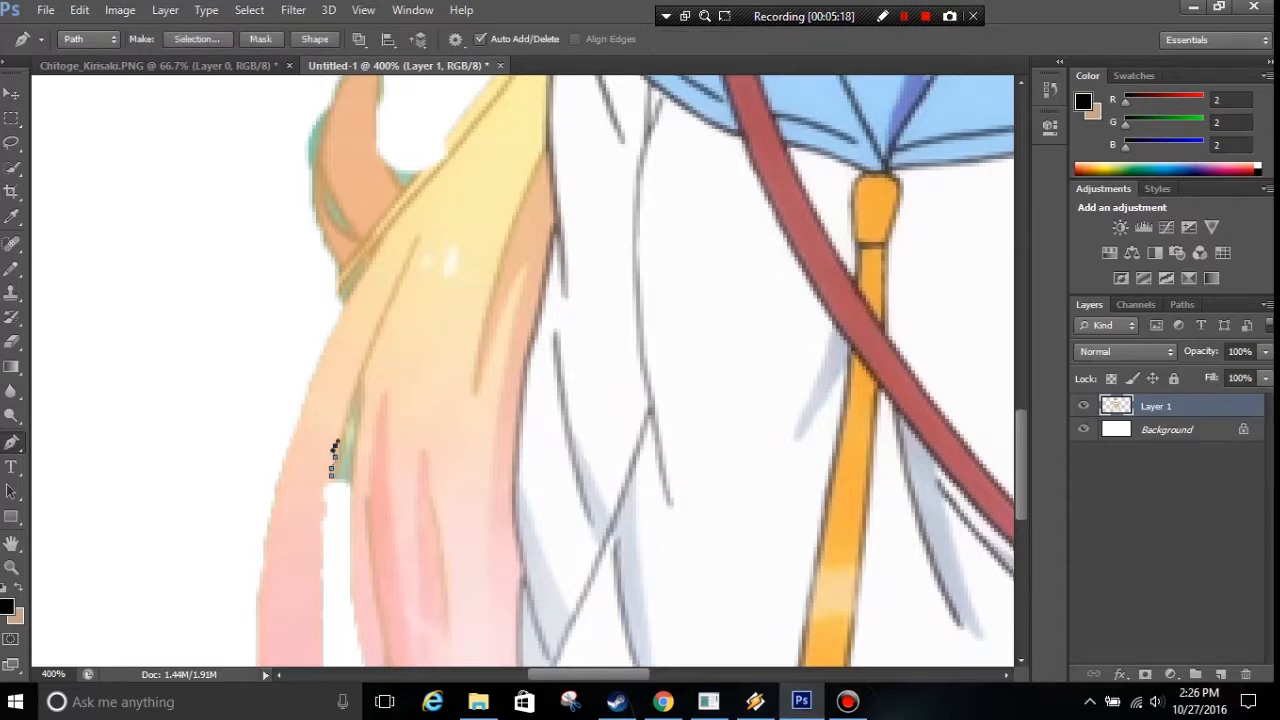
{"action": "left_click", "coordinate": [362, 407]}
{"action": "left_click", "coordinate": [350, 489]}
{"action": "right_click", "coordinate": [341, 490]}
{"action": "left_click", "coordinate": [420, 97]}
{"action": "key", "text": "Return"}
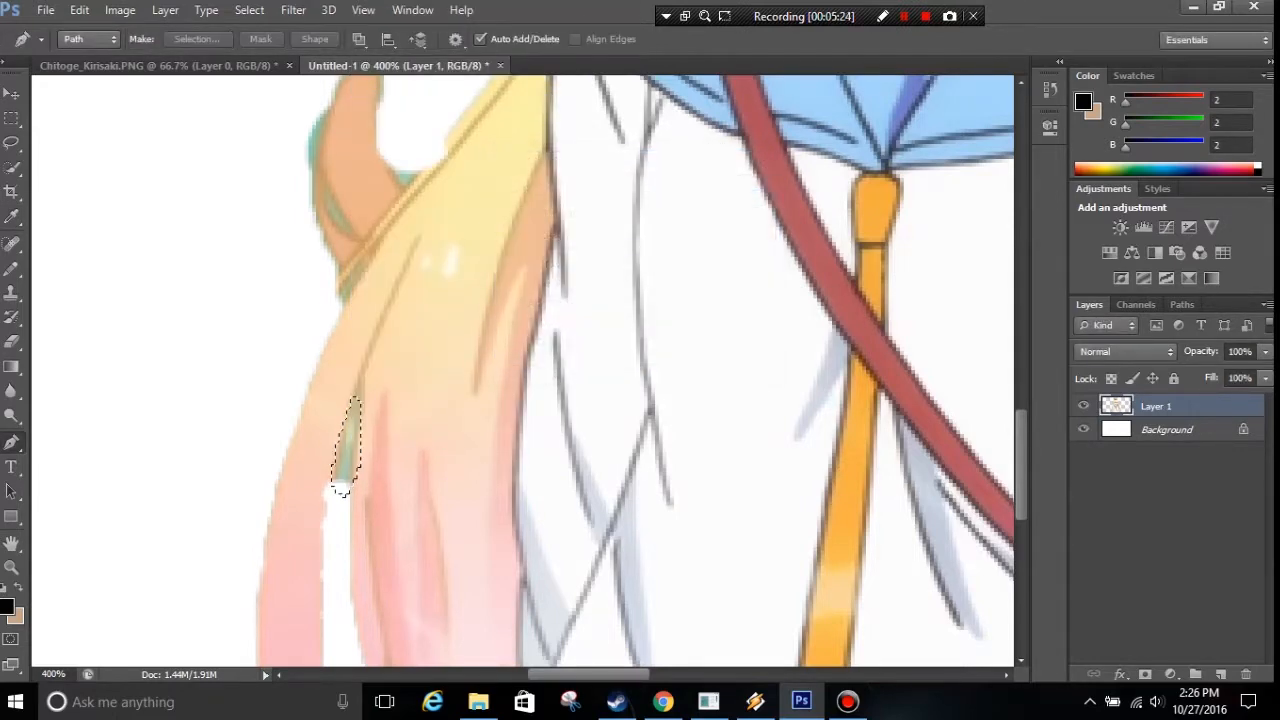
{"action": "key", "text": "Delete"}
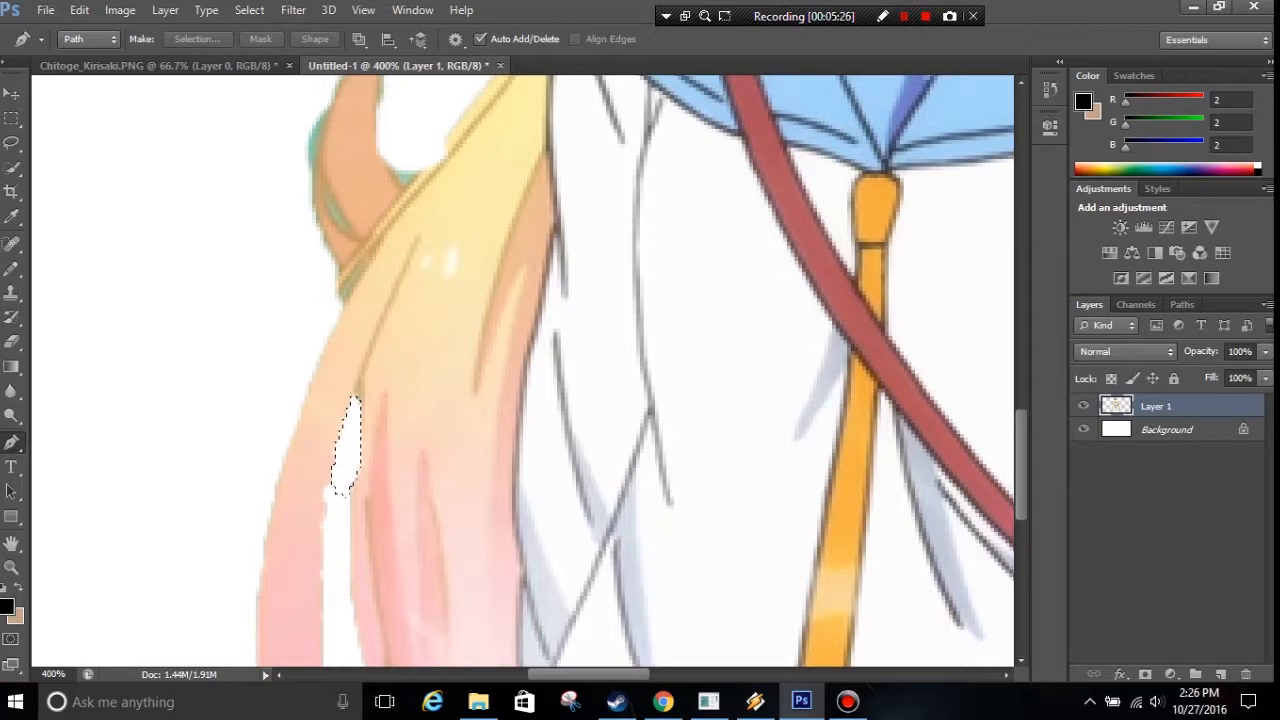
Outline the small area at the pink hair strand's inner edge near the canvas's bottom with the Pen tool and make it a selection.
{"action": "left_click_drag", "start_coordinate": [430, 520], "coordinate": [442, 187]}
{"action": "left_click", "coordinate": [379, 364]}
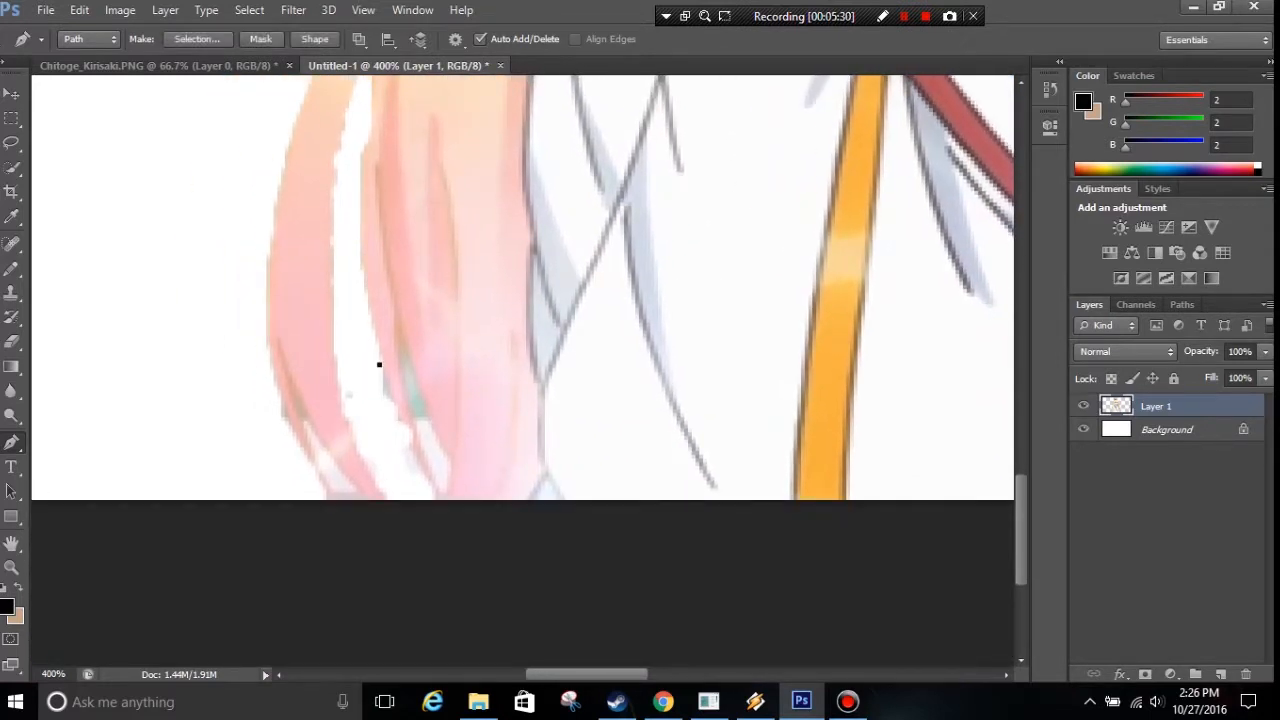
{"action": "left_click", "coordinate": [383, 421]}
{"action": "left_click", "coordinate": [368, 410]}
{"action": "left_click", "coordinate": [368, 398]}
{"action": "left_click", "coordinate": [376, 387]}
{"action": "left_click", "coordinate": [375, 381]}
{"action": "right_click", "coordinate": [381, 372]}
{"action": "left_click", "coordinate": [500, 337]}
{"action": "left_click", "coordinate": [740, 194]}
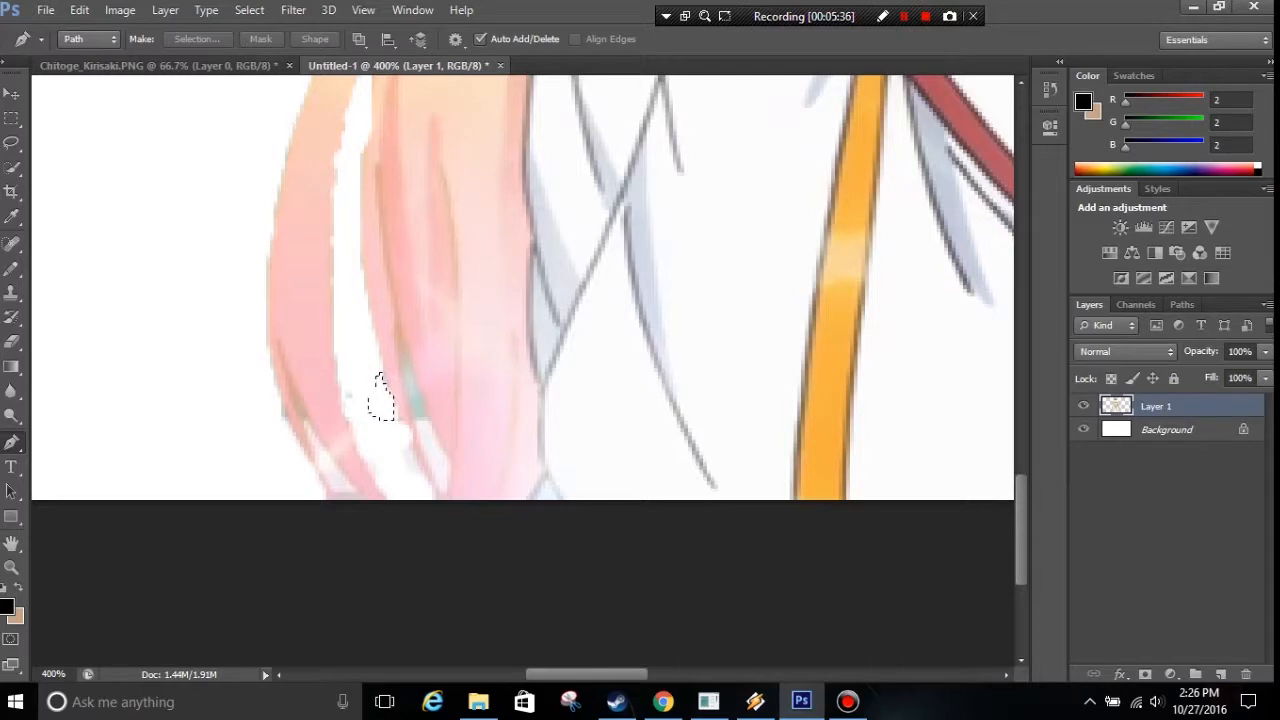
Trace the gap inside the hair curl on the image's right side, convert it to a selection with 0-pixel feather, delete it and deselect.
{"action": "left_click_drag", "start_coordinate": [940, 150], "coordinate": [125, 655]}
{"action": "left_click_drag", "start_coordinate": [520, 330], "coordinate": [496, 469]}
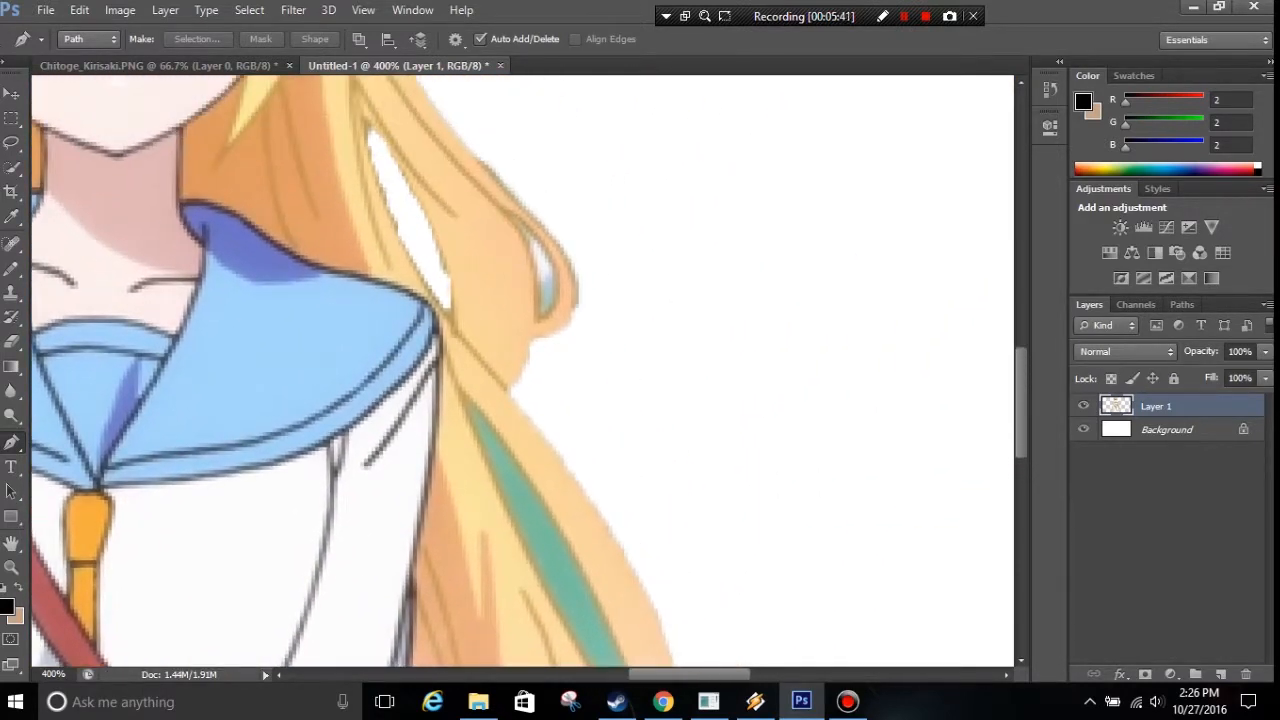
{"action": "left_click", "coordinate": [522, 236]}
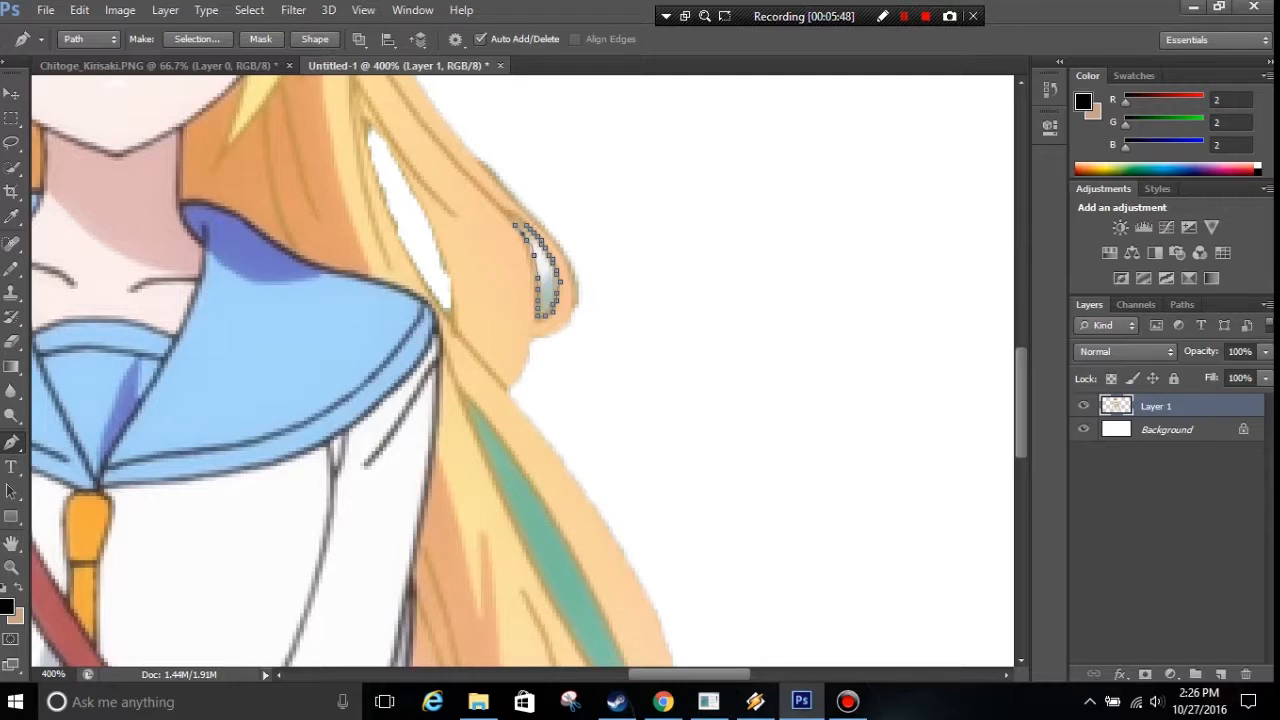
{"action": "right_click", "coordinate": [546, 252]}
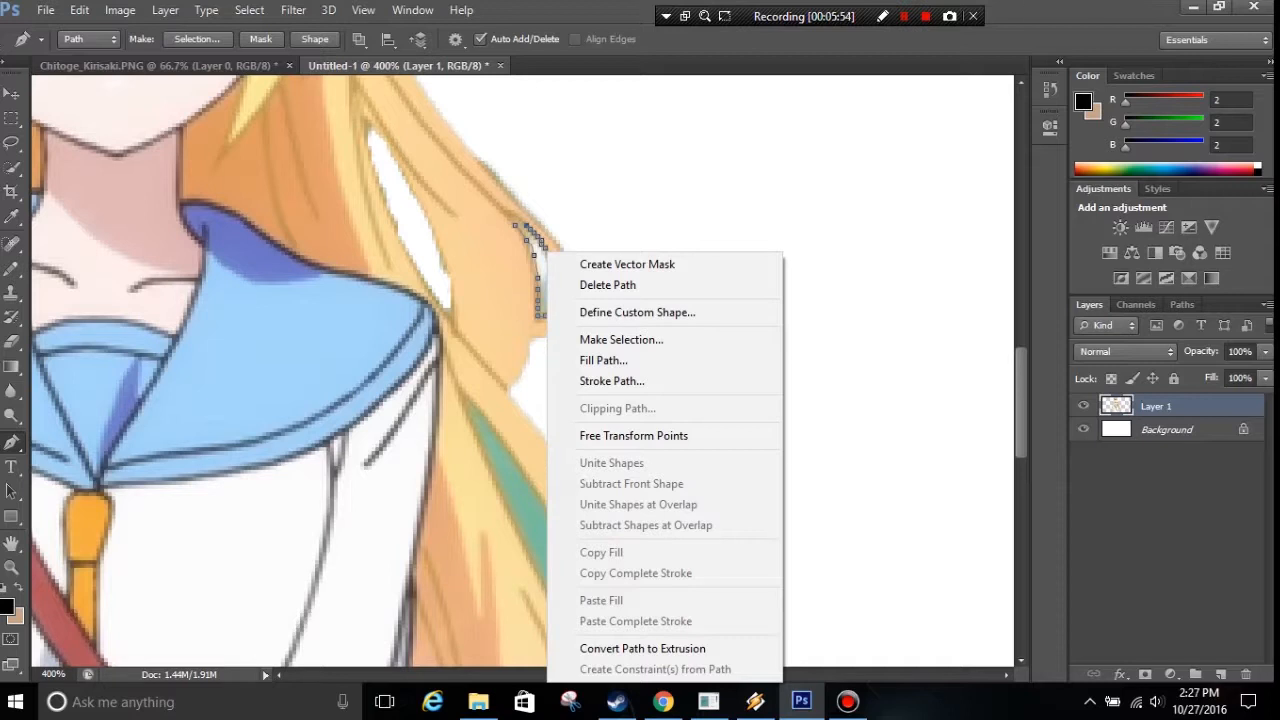
{"action": "left_click", "coordinate": [621, 339]}
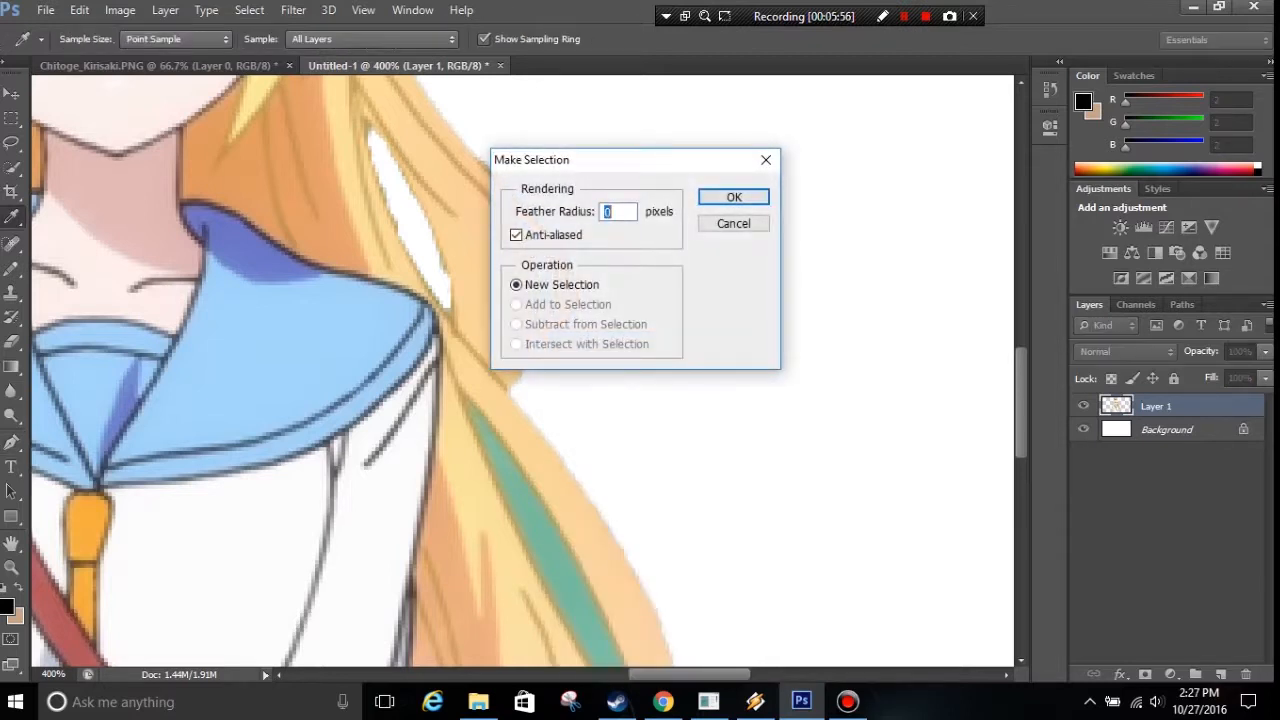
{"action": "key", "text": "Return"}
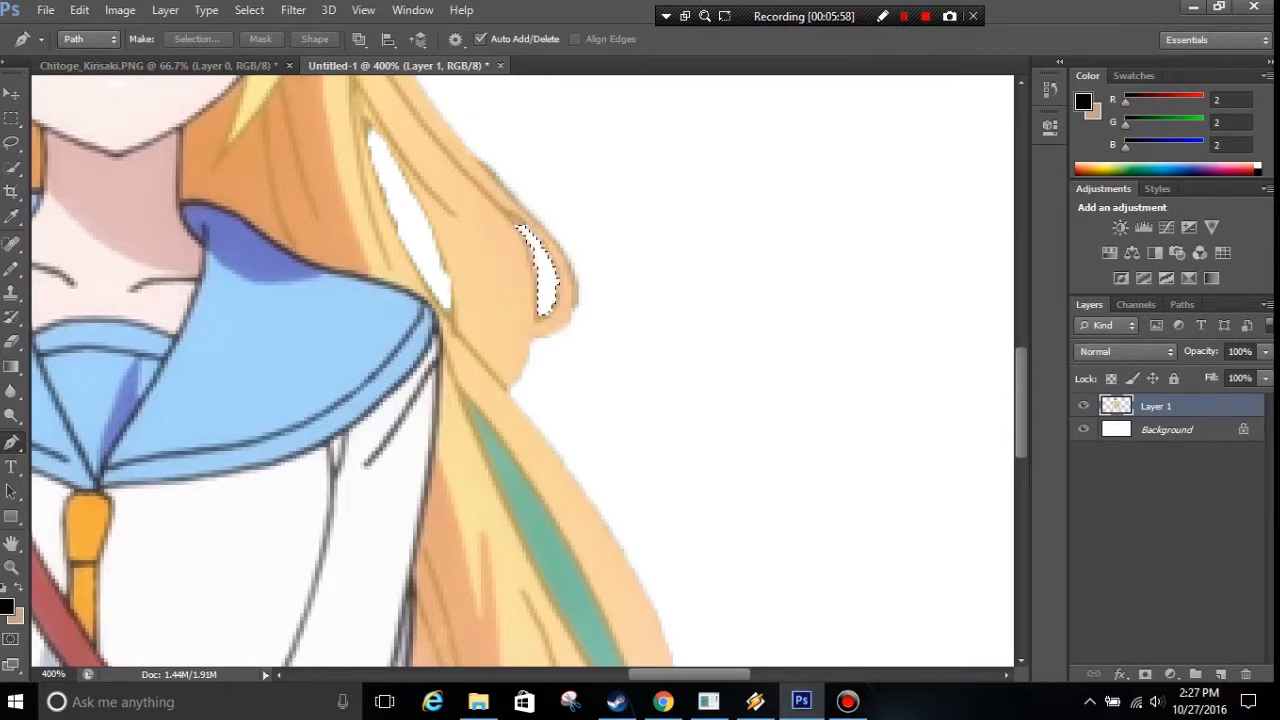
{"action": "key", "text": "ctrl+d"}
Trace the long teal sliver between the hair strands beside the right sleeve with the Pen tool, delete it through a selection and deselect.
{"action": "left_click_drag", "start_coordinate": [600, 430], "coordinate": [552, 260]}
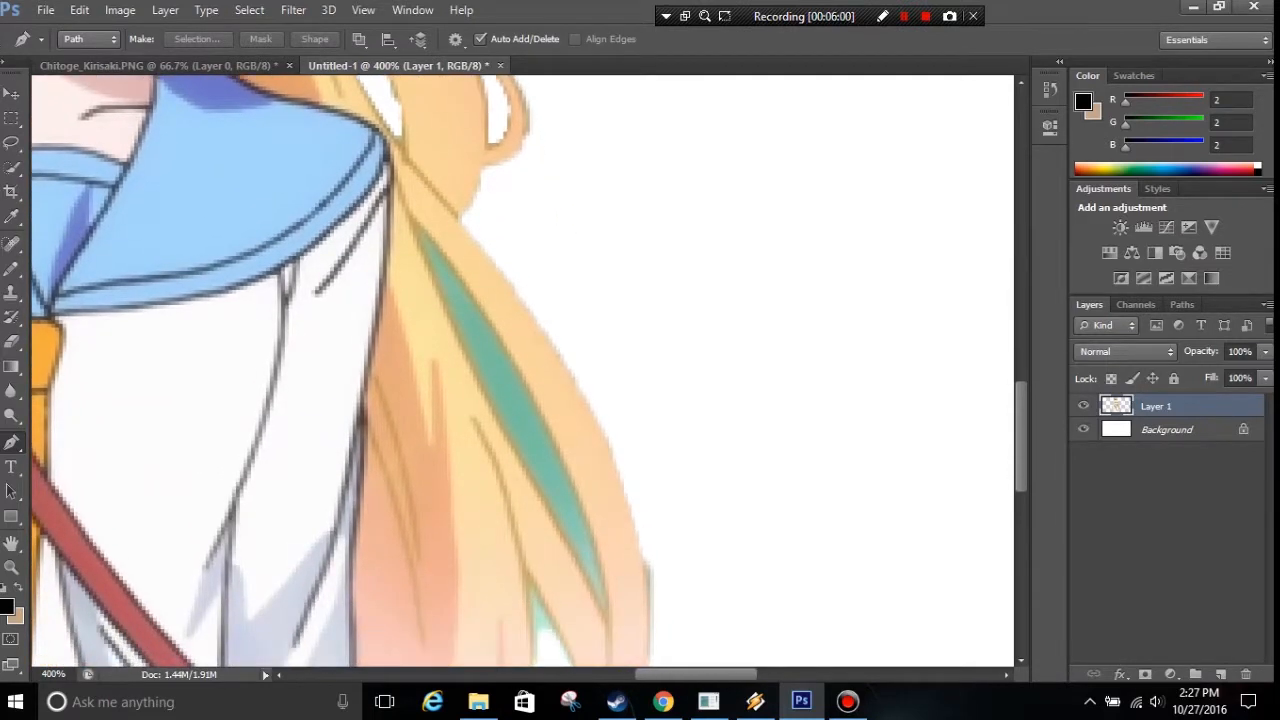
{"action": "left_click_drag", "start_coordinate": [417, 225], "coordinate": [462, 282]}
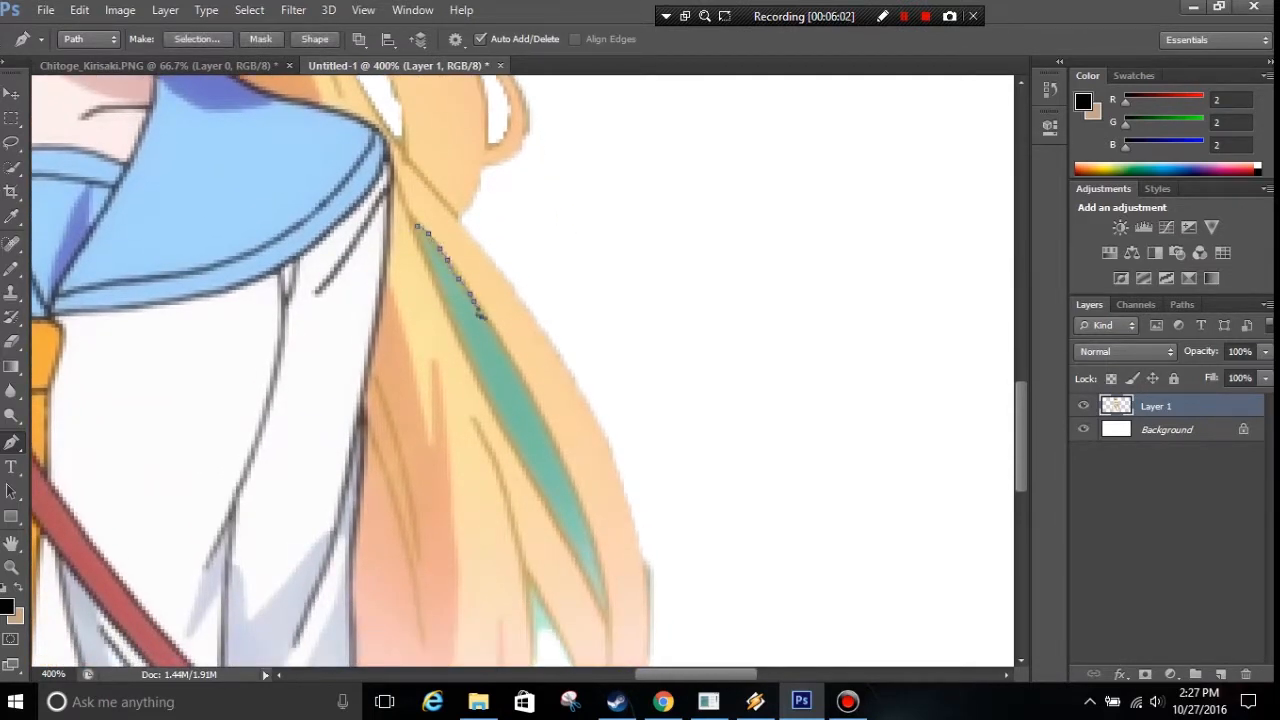
{"action": "left_click_drag", "start_coordinate": [532, 396], "coordinate": [557, 452]}
{"action": "mouse_move", "coordinate": [576, 500]}
{"action": "left_mouse_down"}
{"action": "mouse_move", "coordinate": [597, 563]}
{"action": "mouse_move", "coordinate": [547, 516]}
{"action": "mouse_move", "coordinate": [431, 281]}
{"action": "left_mouse_up"}
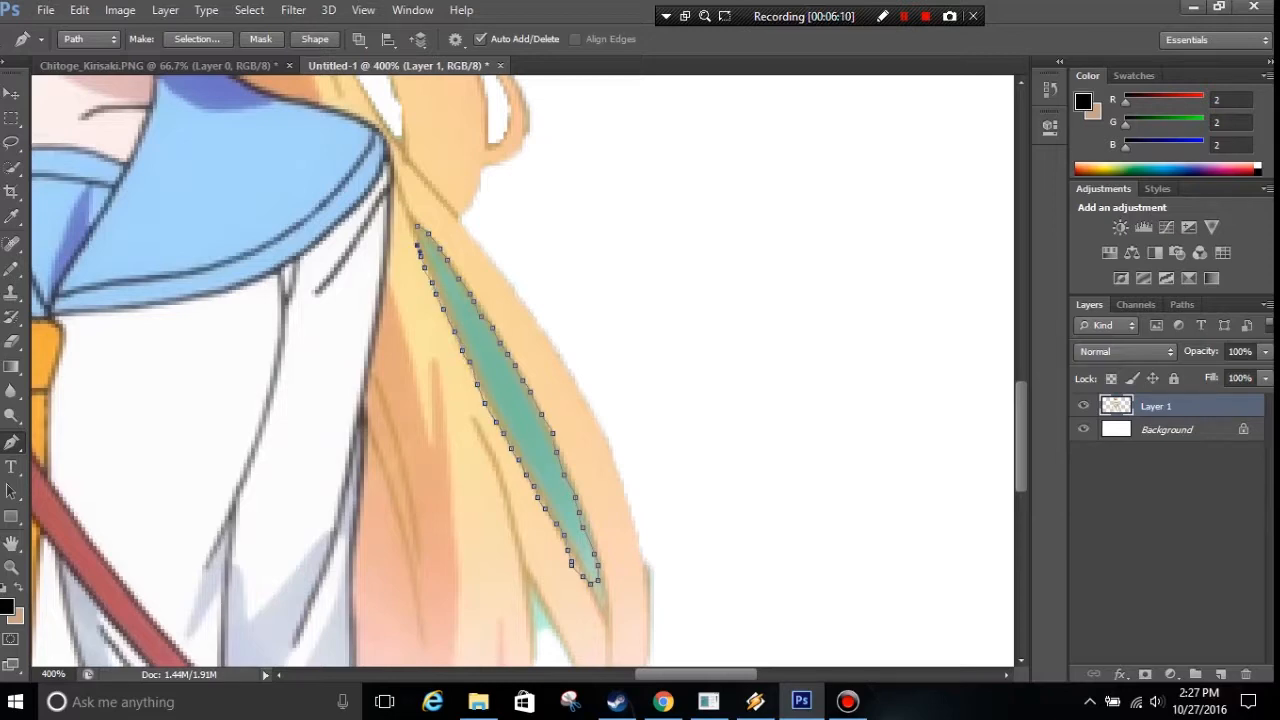
{"action": "right_click", "coordinate": [466, 251]}
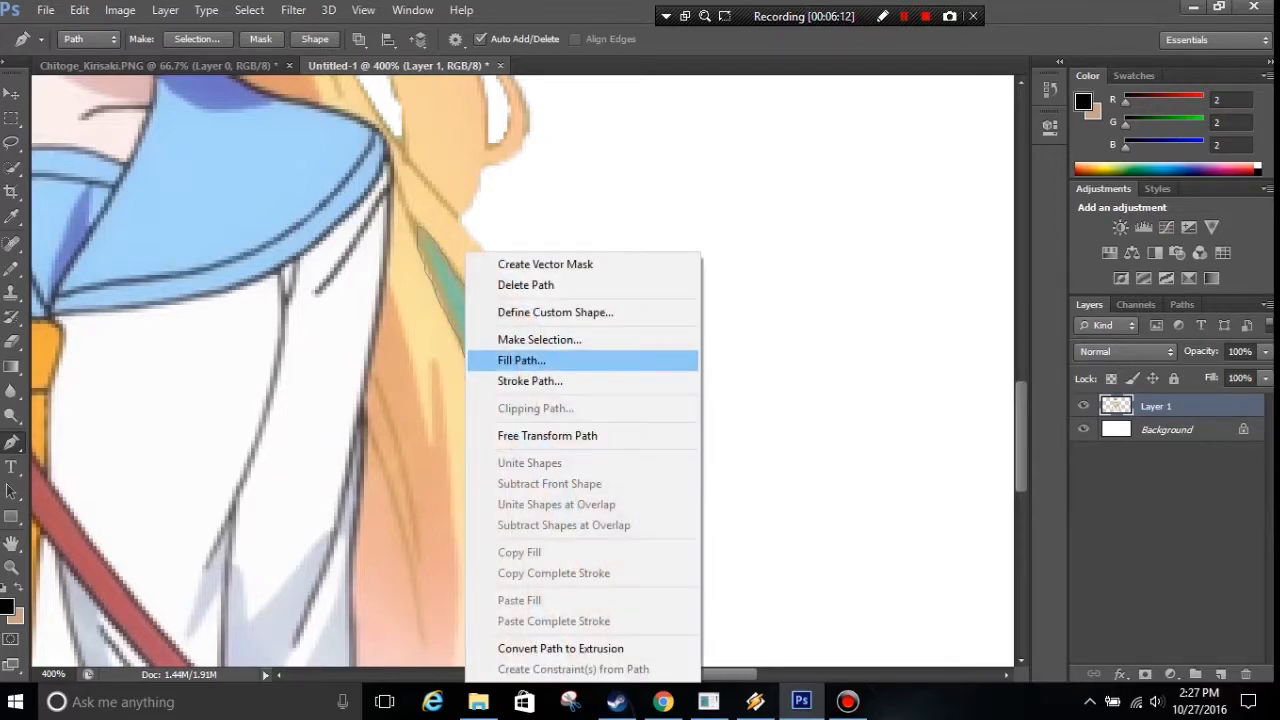
{"action": "left_click", "coordinate": [530, 340]}
{"action": "key", "text": "Return"}
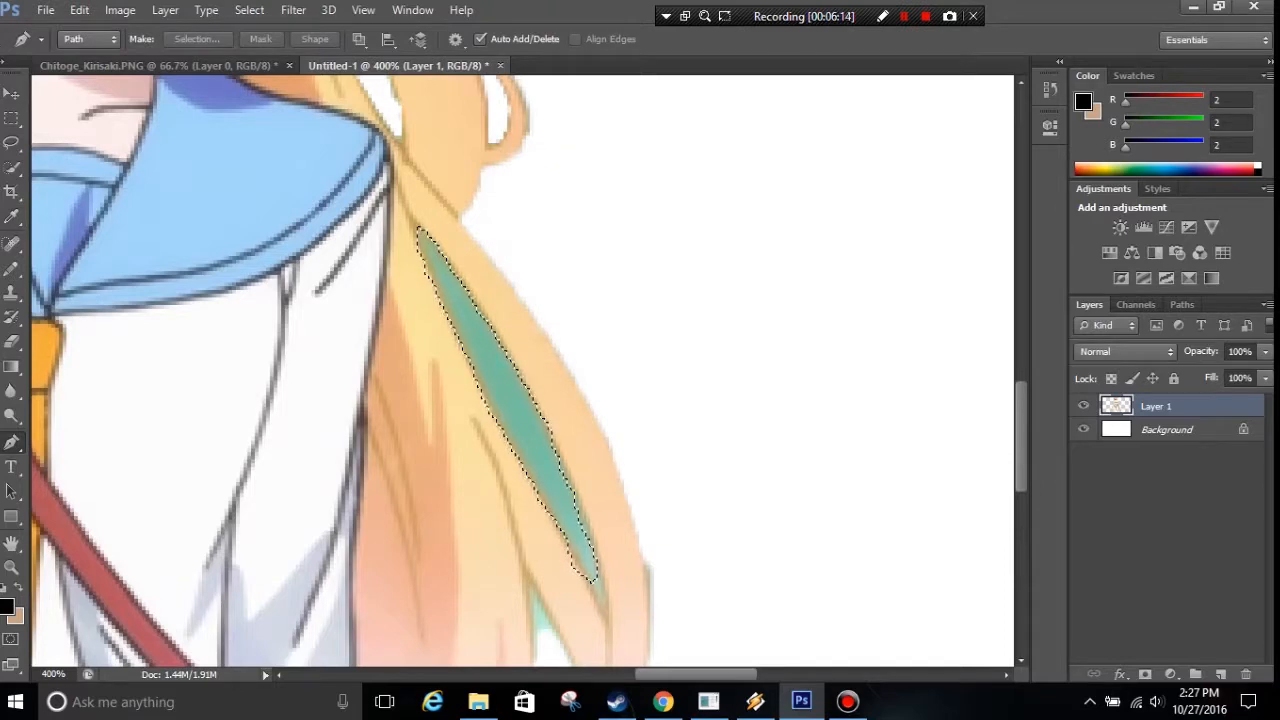
{"action": "key", "text": "Delete"}
{"action": "key", "text": "ctrl+d"}
Outline the small teal patch at the upper tip of the lower gap between the image's right-hand hair strands with the Pen tool.
{"action": "left_click_drag", "start_coordinate": [540, 560], "coordinate": [790, 250]}
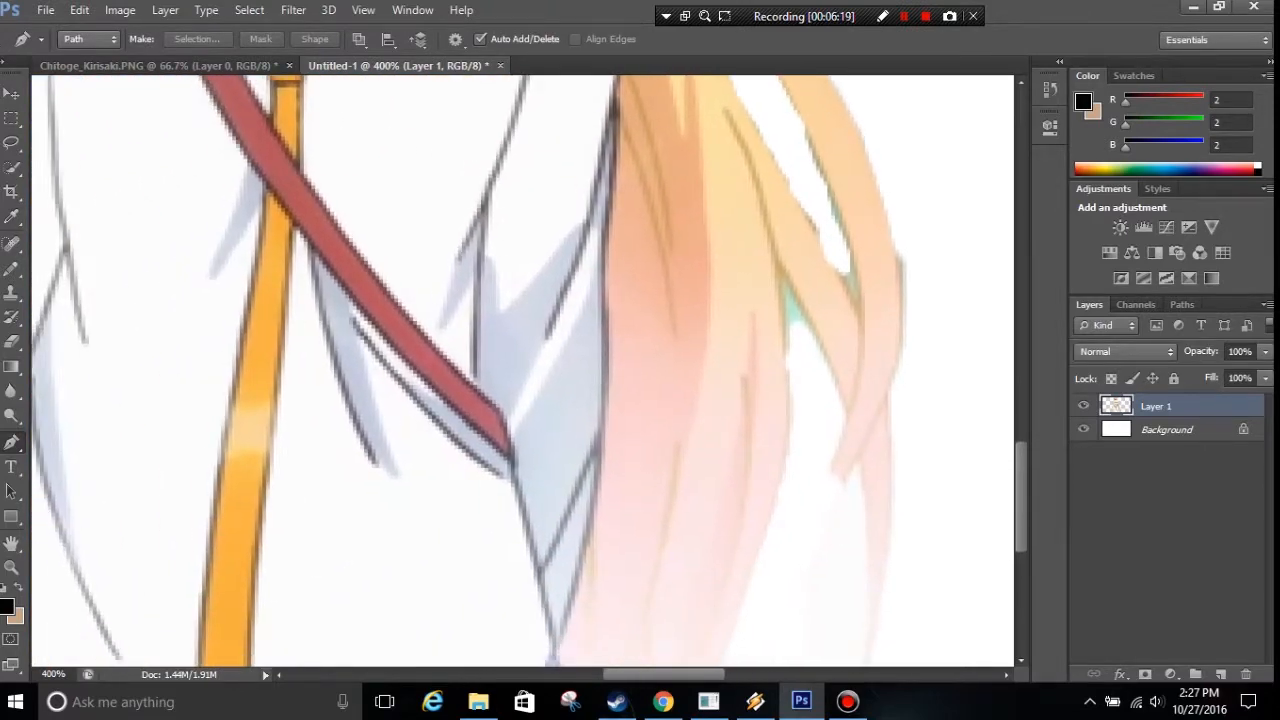
{"action": "scroll", "coordinate": [501, 363], "scroll_direction": "up", "scroll_amount": 6}
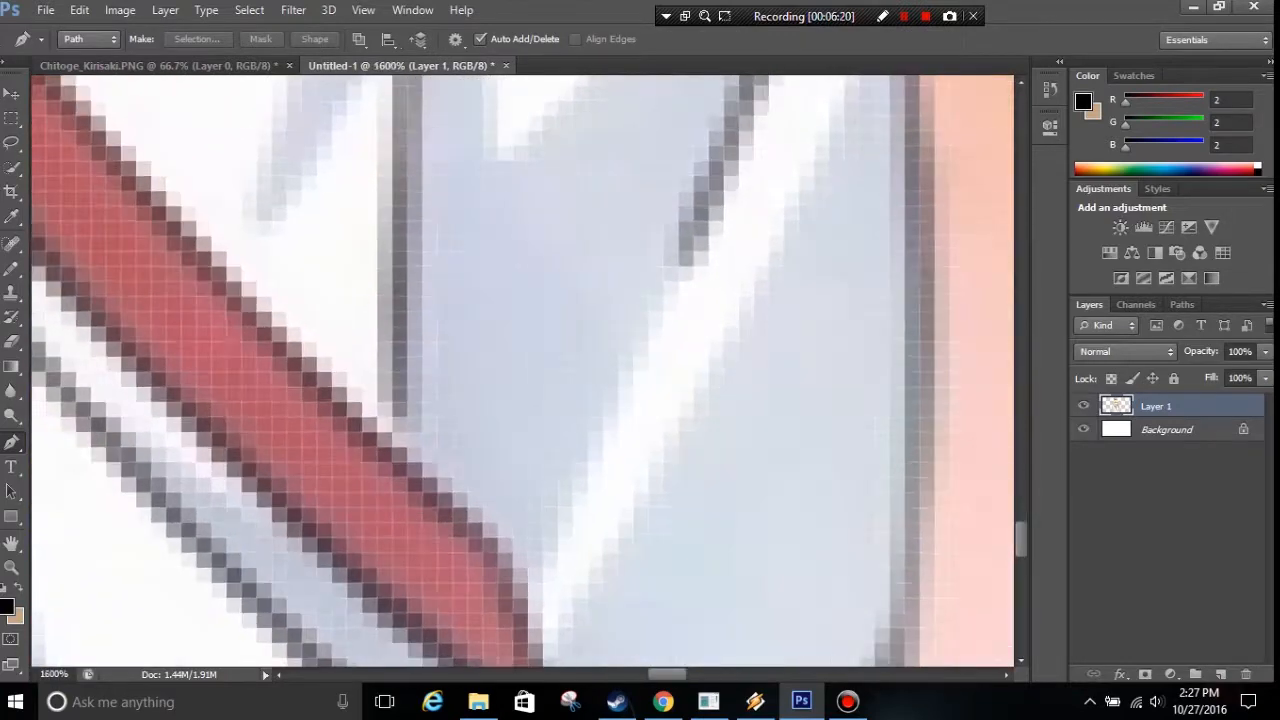
{"action": "left_click_drag", "start_coordinate": [930, 290], "coordinate": [80, 398]}
{"action": "left_click_drag", "start_coordinate": [800, 310], "coordinate": [274, 397]}
{"action": "left_click", "coordinate": [250, 420]}
{"action": "left_click", "coordinate": [236, 359]}
{"action": "left_click", "coordinate": [236, 314]}
{"action": "left_click", "coordinate": [236, 269]}
{"action": "left_click", "coordinate": [236, 239]}
{"action": "left_click", "coordinate": [236, 209]}
{"action": "left_click", "coordinate": [236, 194]}
{"action": "left_click", "coordinate": [251, 194]}
{"action": "left_click", "coordinate": [296, 284]}
{"action": "left_click", "coordinate": [311, 299]}
{"action": "left_click", "coordinate": [326, 314]}
{"action": "left_click", "coordinate": [341, 359]}
{"action": "left_click", "coordinate": [356, 374]}
{"action": "left_click", "coordinate": [371, 419]}
{"action": "left_click", "coordinate": [386, 449]}
{"action": "left_click", "coordinate": [371, 480]}
{"action": "left_click", "coordinate": [326, 480]}
{"action": "left_click", "coordinate": [311, 480]}
{"action": "left_click", "coordinate": [296, 465]}
{"action": "left_click", "coordinate": [281, 450]}
{"action": "left_click", "coordinate": [267, 436]}
{"action": "left_click", "coordinate": [251, 420]}
Convert the outlined teal patch in the lower hair gap to a selection, delete its contents and deselect.
{"action": "right_click", "coordinate": [274, 365]}
{"action": "left_click", "coordinate": [348, 339]}
{"action": "key", "text": "Return"}
{"action": "key", "text": "Delete"}
{"action": "key", "text": "ctrl+d"}
Outline the remaining teal area at the lower tip of the long gap between the right-hand hair strands with the Pen tool.
{"action": "left_click_drag", "start_coordinate": [348, 339], "coordinate": [458, 524]}
{"action": "left_click", "coordinate": [649, 365]}
{"action": "left_click", "coordinate": [664, 395]}
{"action": "left_click", "coordinate": [664, 425]}
{"action": "left_click", "coordinate": [664, 455]}
{"action": "left_click", "coordinate": [664, 470]}
{"action": "left_click", "coordinate": [664, 485]}
{"action": "left_click", "coordinate": [649, 485]}
{"action": "left_click", "coordinate": [588, 380]}
{"action": "left_click", "coordinate": [588, 347]}
{"action": "left_click", "coordinate": [588, 334]}
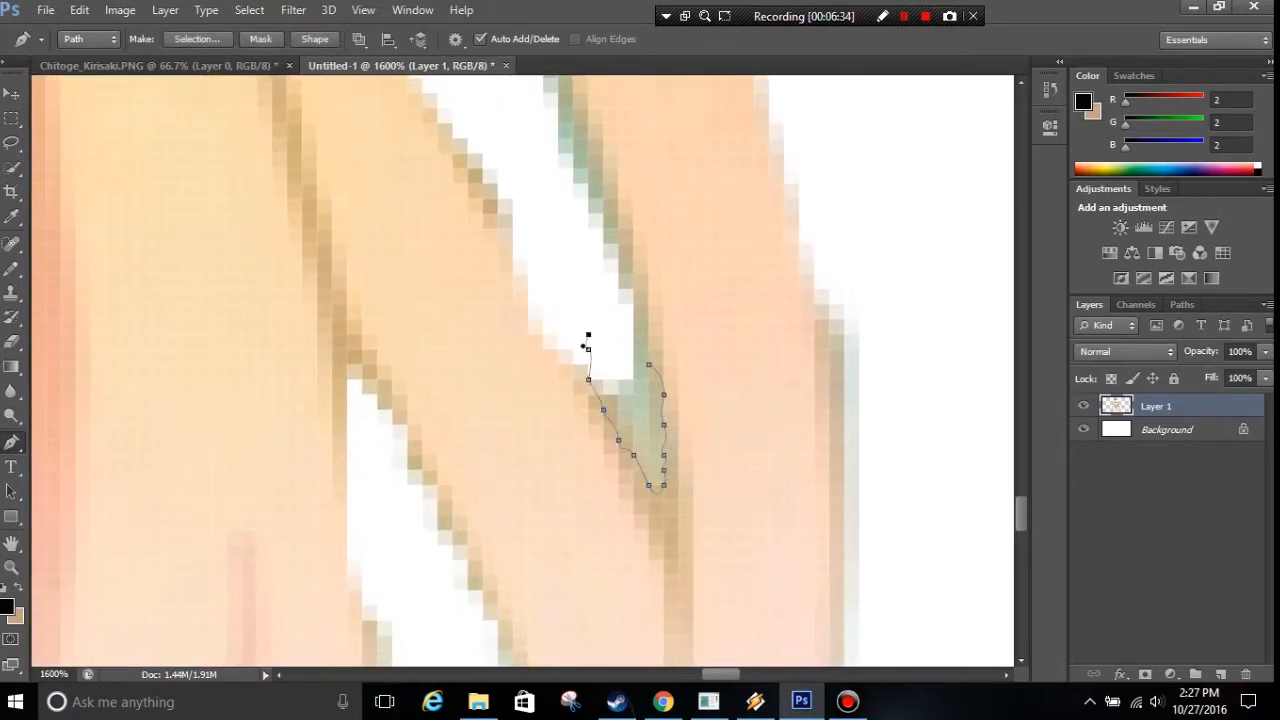
Convert the path around the long gap's lower tip to a selection and delete the teal remnant inside it.
{"action": "right_click", "coordinate": [649, 370]}
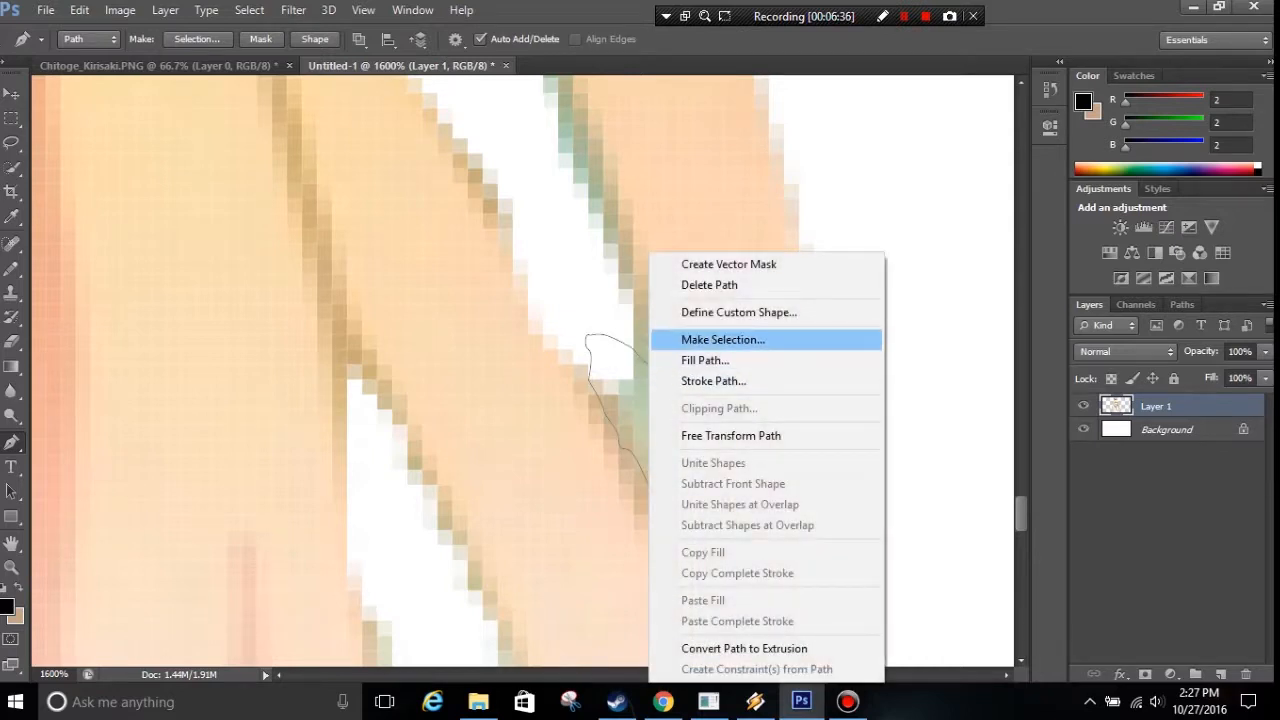
{"action": "left_click", "coordinate": [690, 340]}
{"action": "key", "text": "Return"}
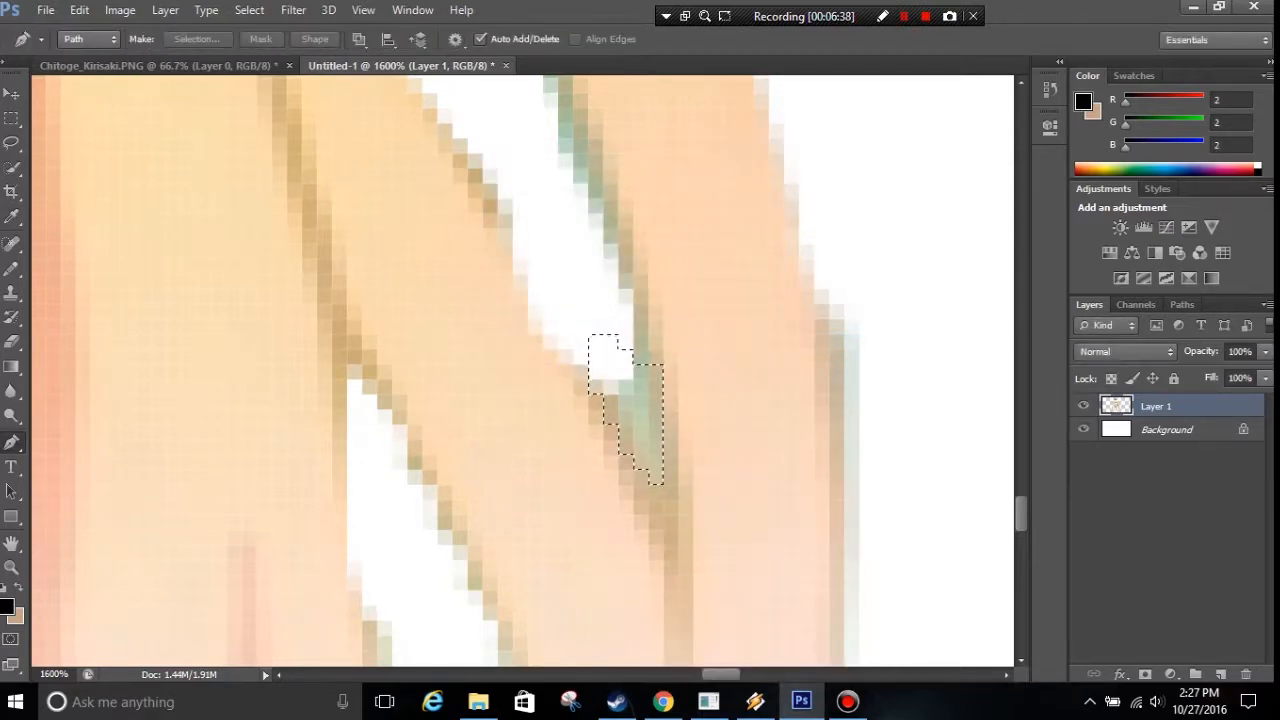
{"action": "key", "text": "Delete"}
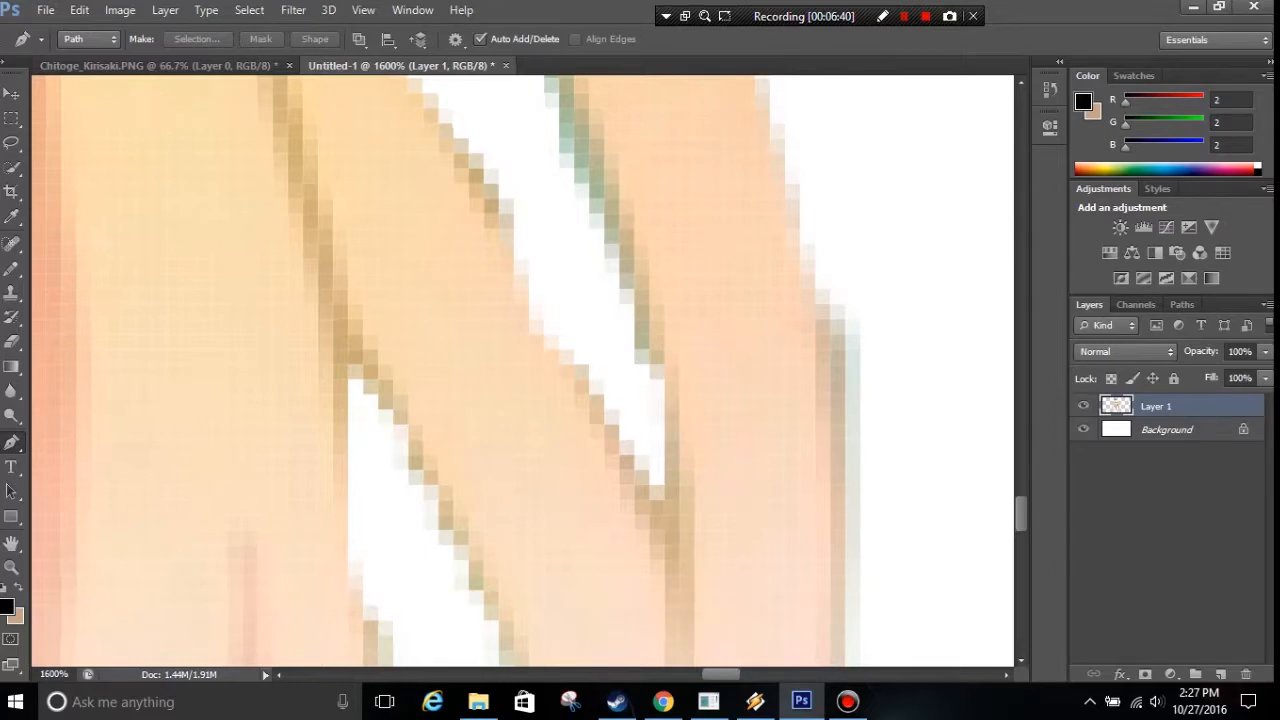
Examine the whole cutout and close-ups of the face, collar and hair edges for leftover teal background.
{"action": "scroll", "coordinate": [555, 396], "scroll_direction": "down", "scroll_amount": 7}
{"action": "scroll", "coordinate": [555, 396], "scroll_direction": "down", "scroll_amount": 2}
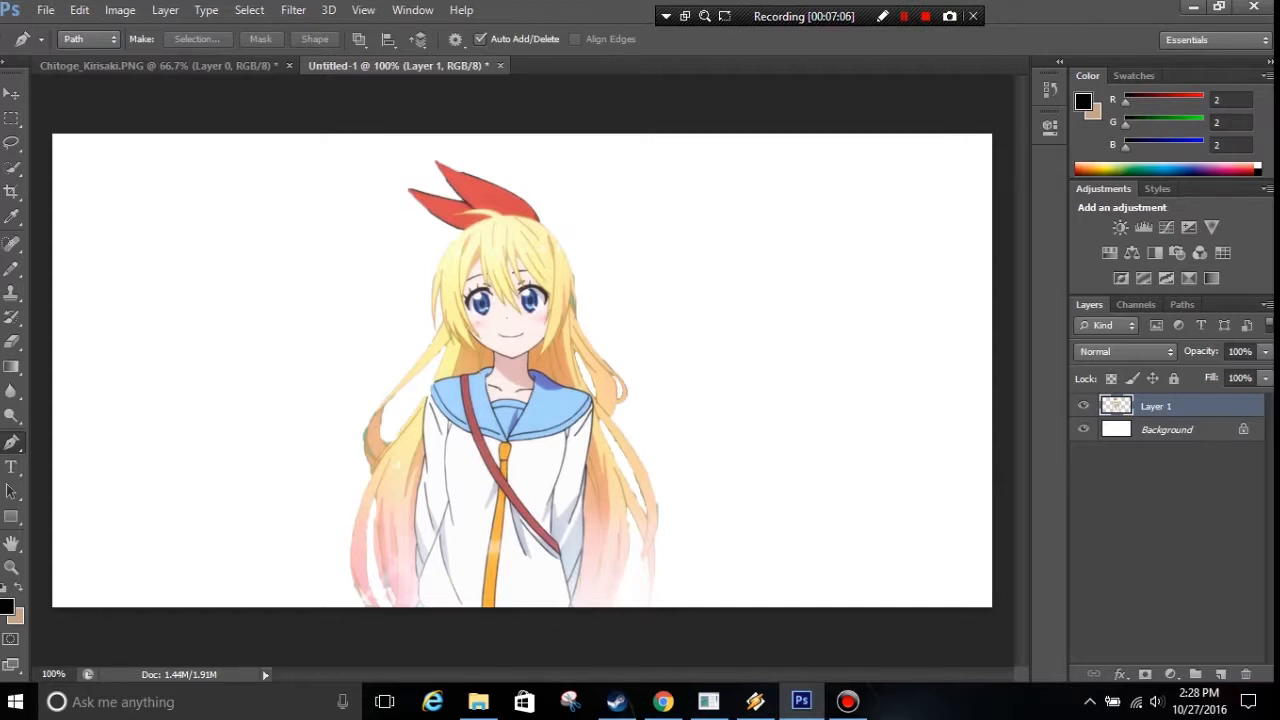
{"action": "key", "text": "ctrl+plus"}
{"action": "key", "text": "ctrl+plus"}
{"action": "key", "text": "ctrl+plus"}
{"action": "key", "text": "ctrl+plus"}
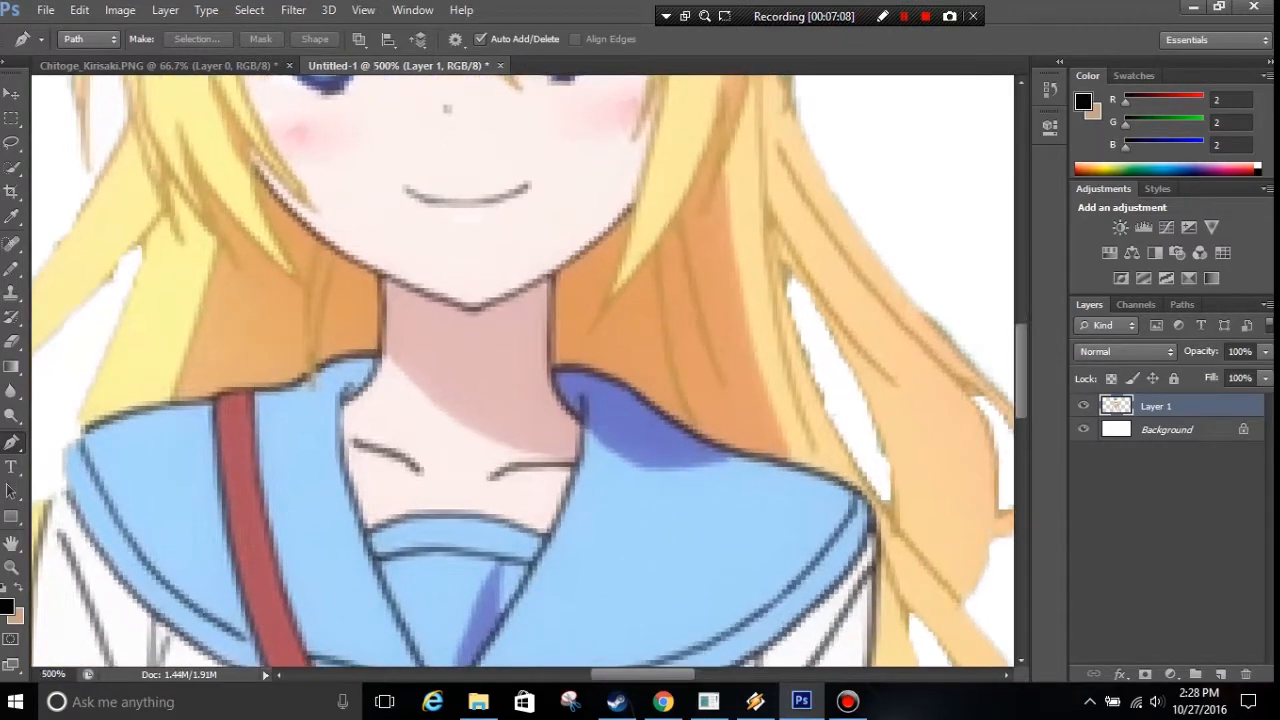
{"action": "key", "text": "ctrl+minus"}
{"action": "key", "text": "ctrl+minus"}
{"action": "key", "text": "ctrl+minus"}
{"action": "key", "text": "ctrl+minus"}
{"action": "scroll", "coordinate": [522, 370], "scroll_direction": "up", "scroll_amount": 1}
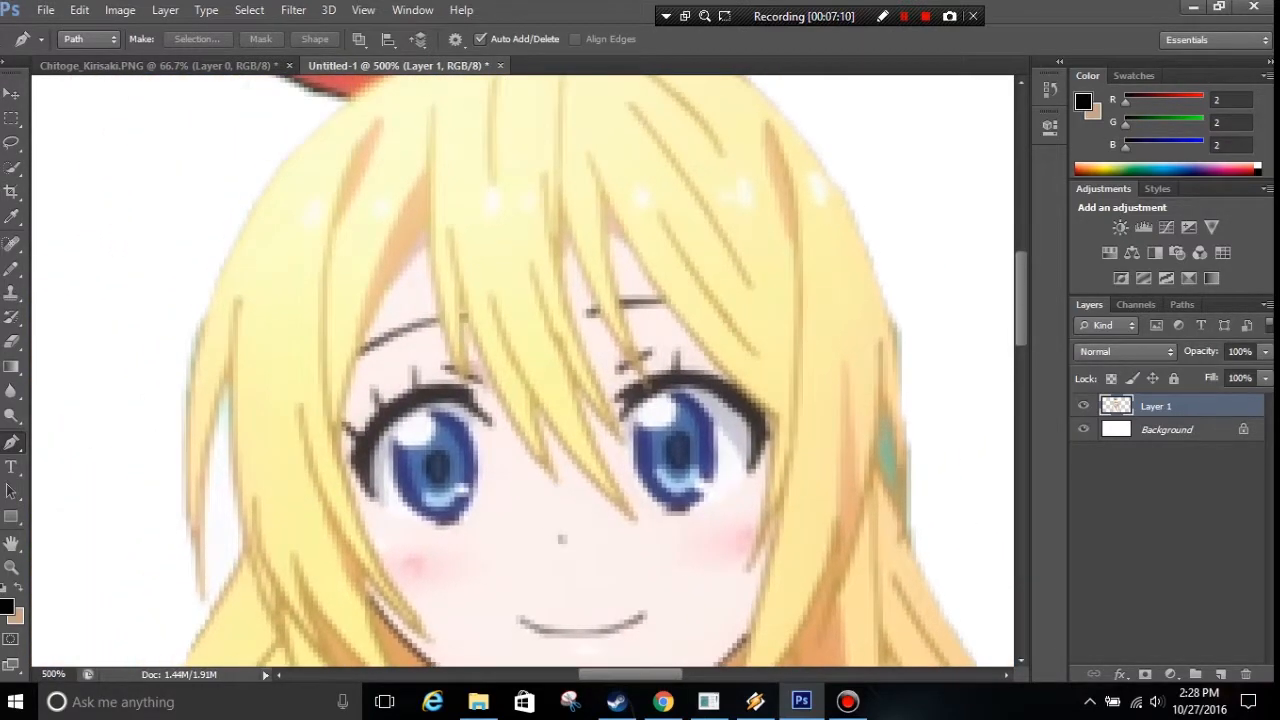
{"action": "key", "text": "ctrl+plus"}
{"action": "key", "text": "ctrl+plus"}
{"action": "key", "text": "ctrl+plus"}
{"action": "key", "text": "ctrl+plus"}
{"action": "left_click_drag", "start_coordinate": [522, 250], "coordinate": [280, 277]}
{"action": "left_click_drag", "start_coordinate": [400, 600], "coordinate": [696, 144]}
{"action": "key", "text": "ctrl+minus"}
{"action": "key", "text": "ctrl+minus"}
{"action": "key", "text": "ctrl+minus"}
{"action": "key", "text": "ctrl+minus"}
{"action": "key", "text": "ctrl+minus"}
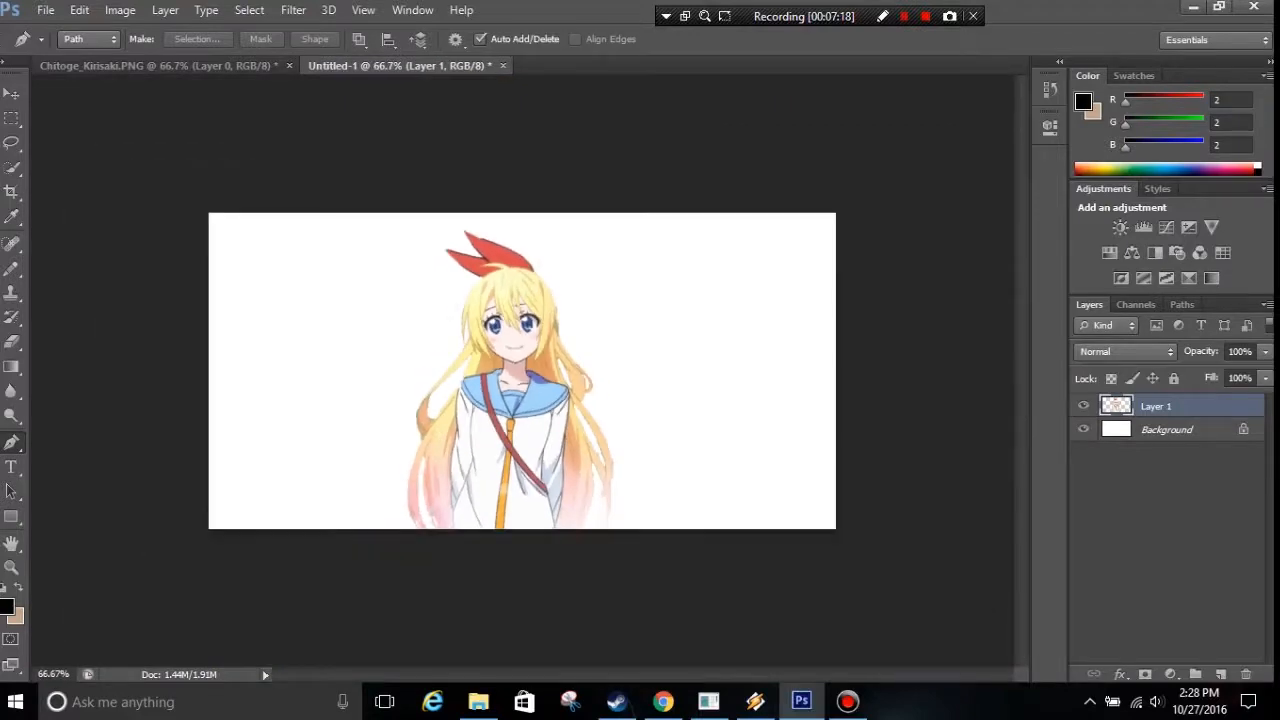